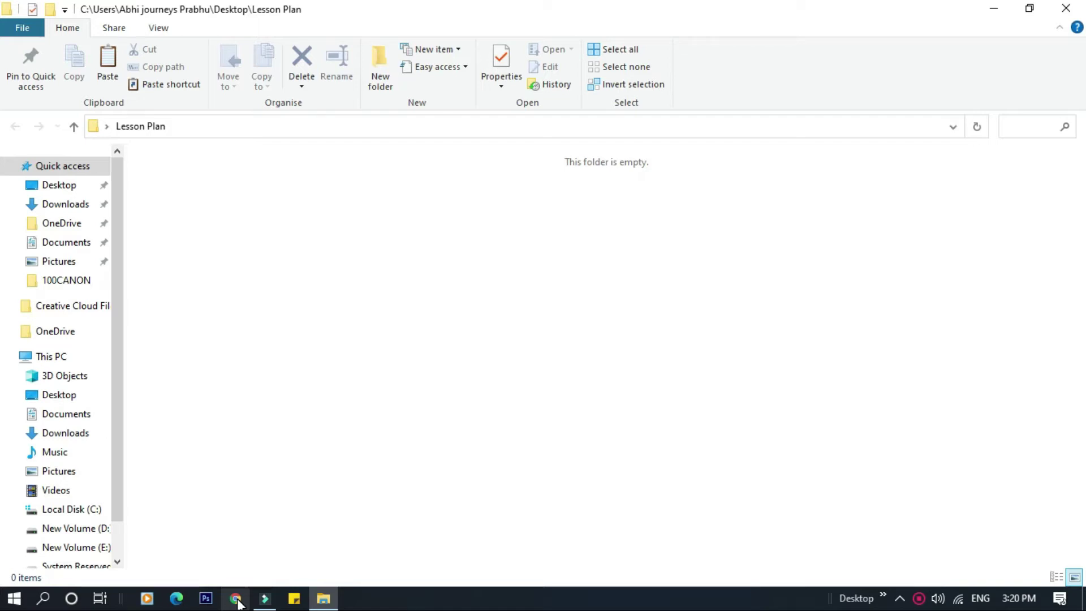
Switch to Chrome and go to ccleaner.com/recuva.
click(236, 600)
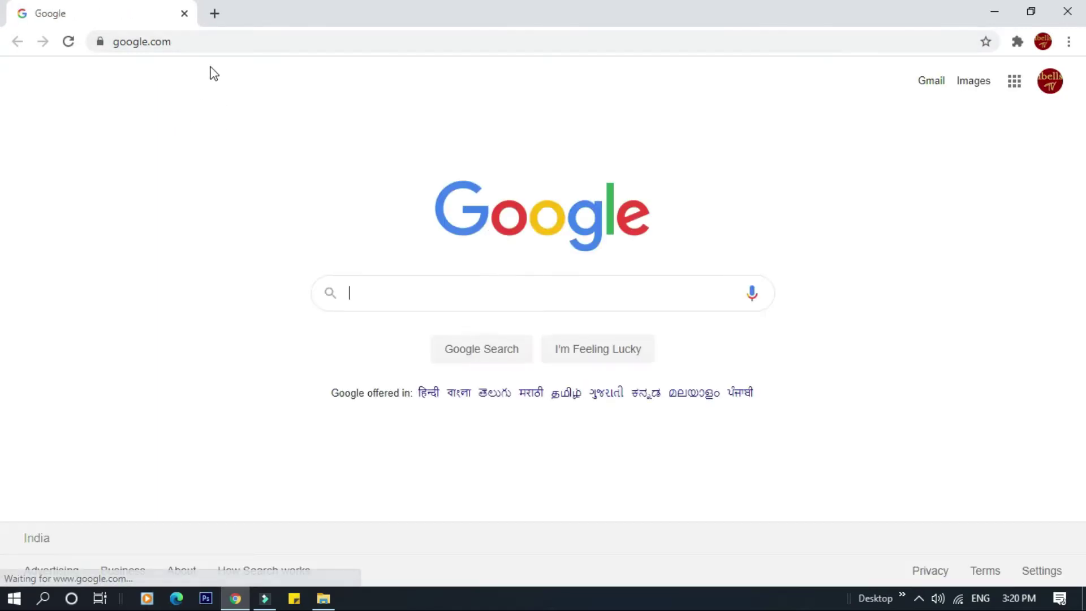
click(203, 42)
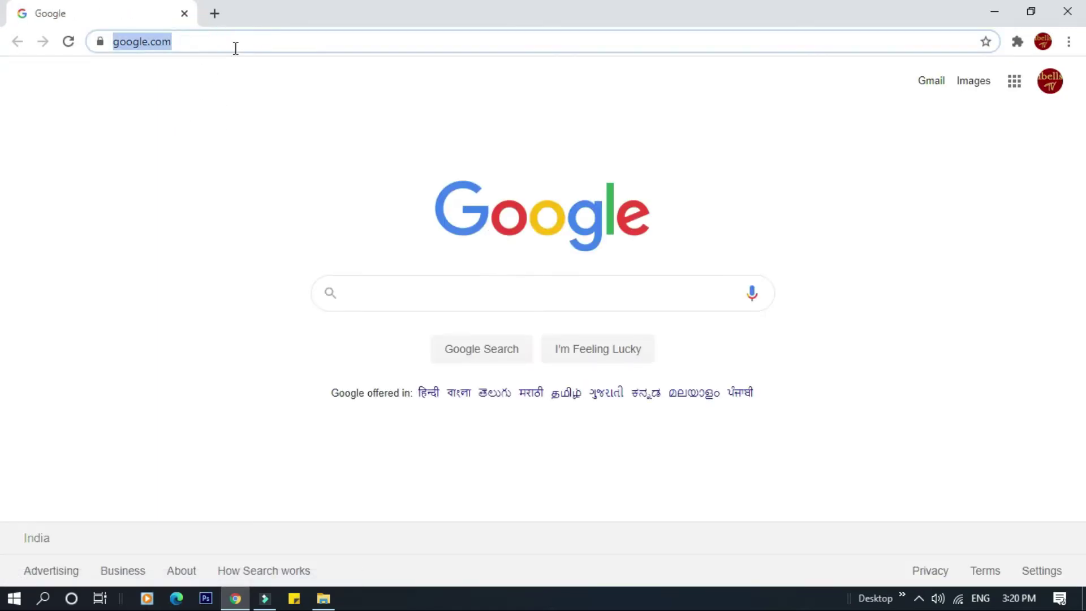
text(cc)
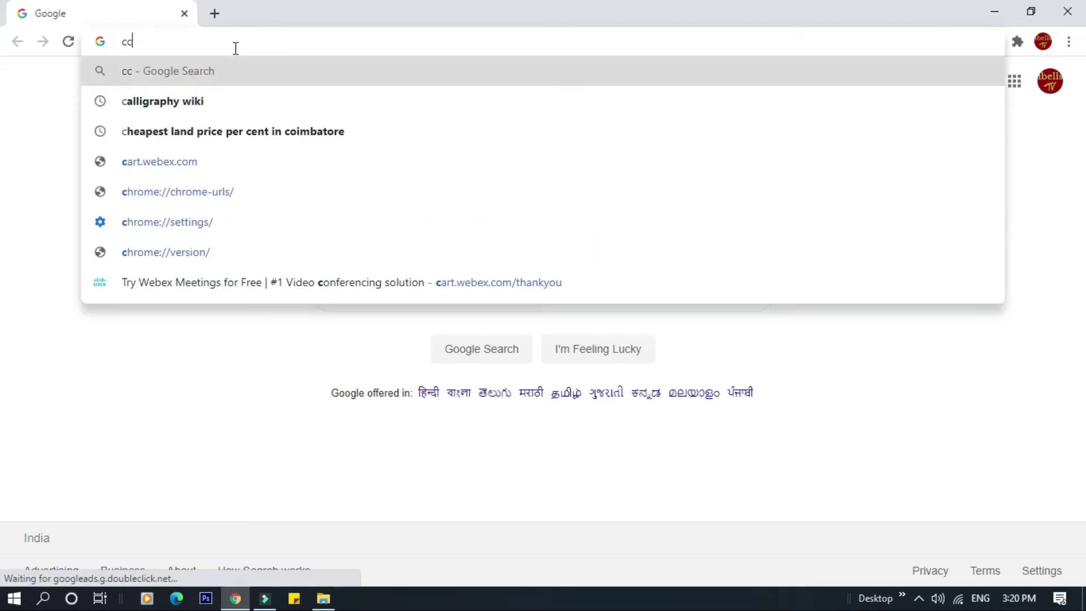
text(le)
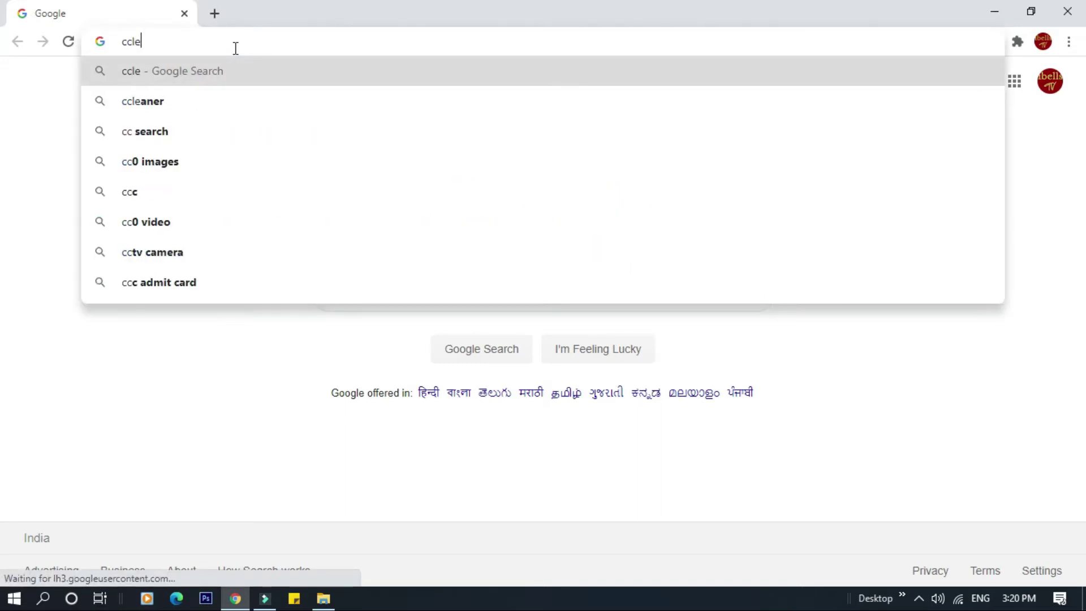
text(aner.com/)
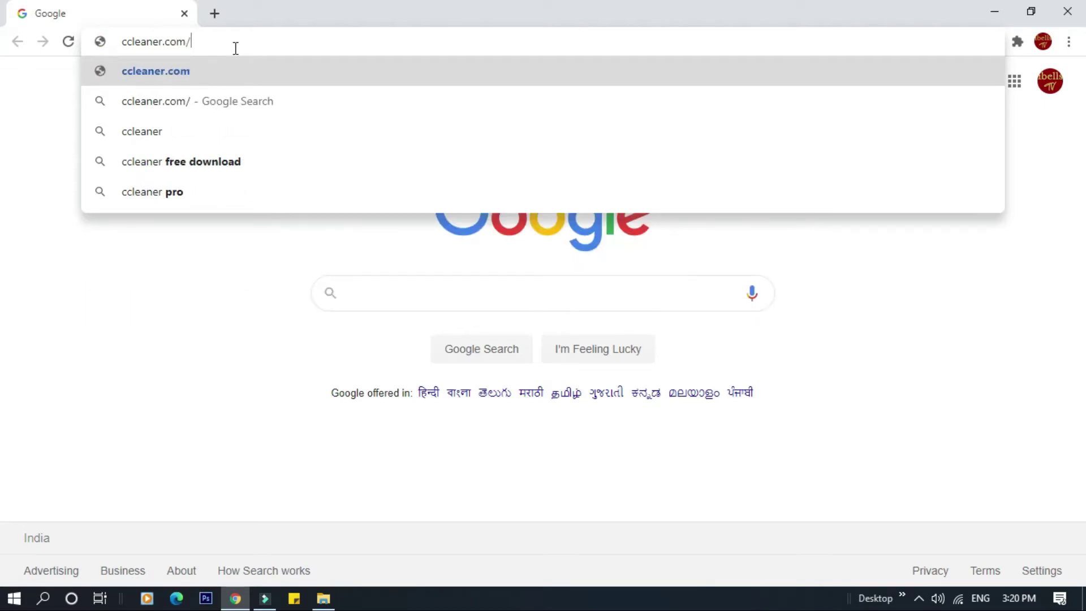
text(recuv)
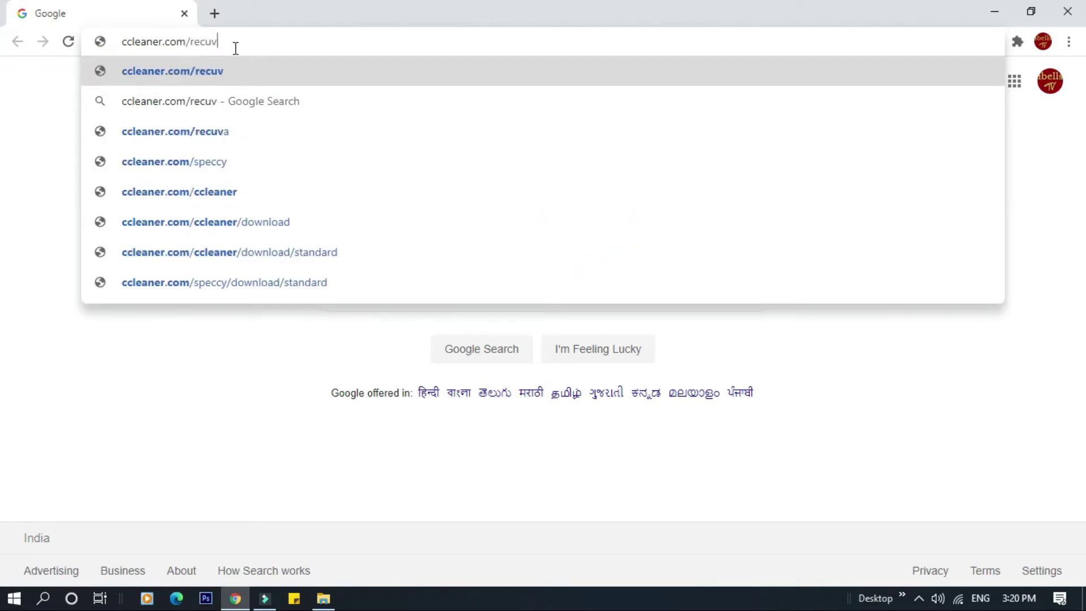
text(a)
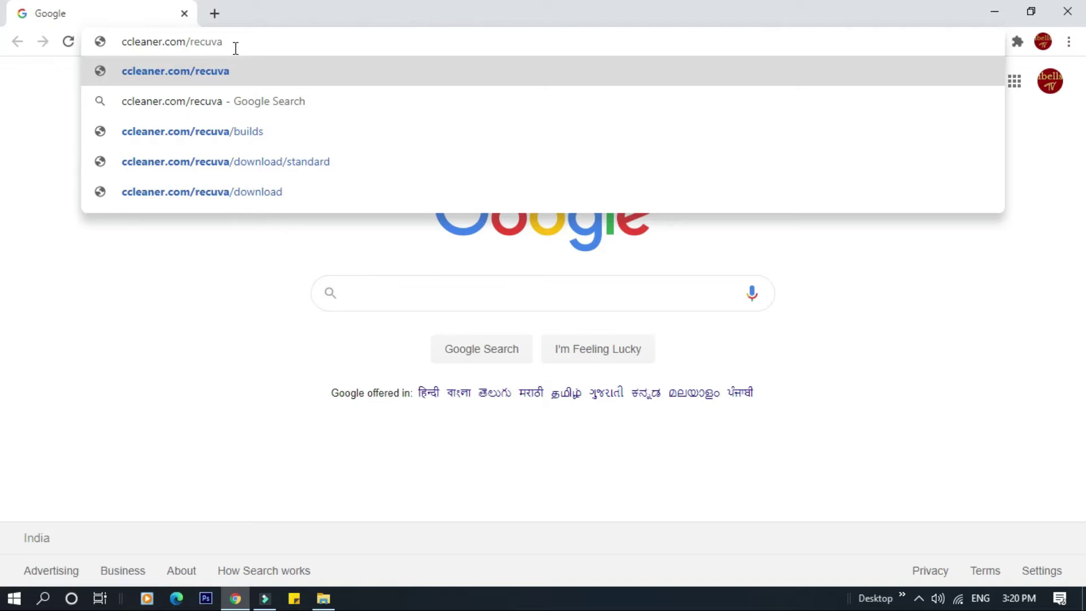
key(Return)
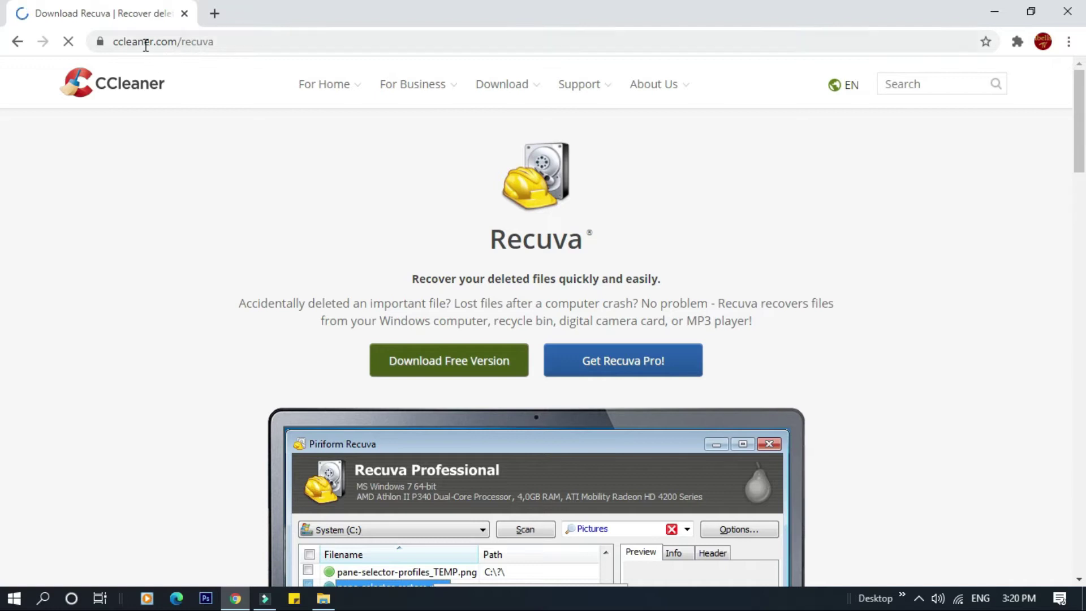
click(231, 43)
click(231, 40)
click(286, 41)
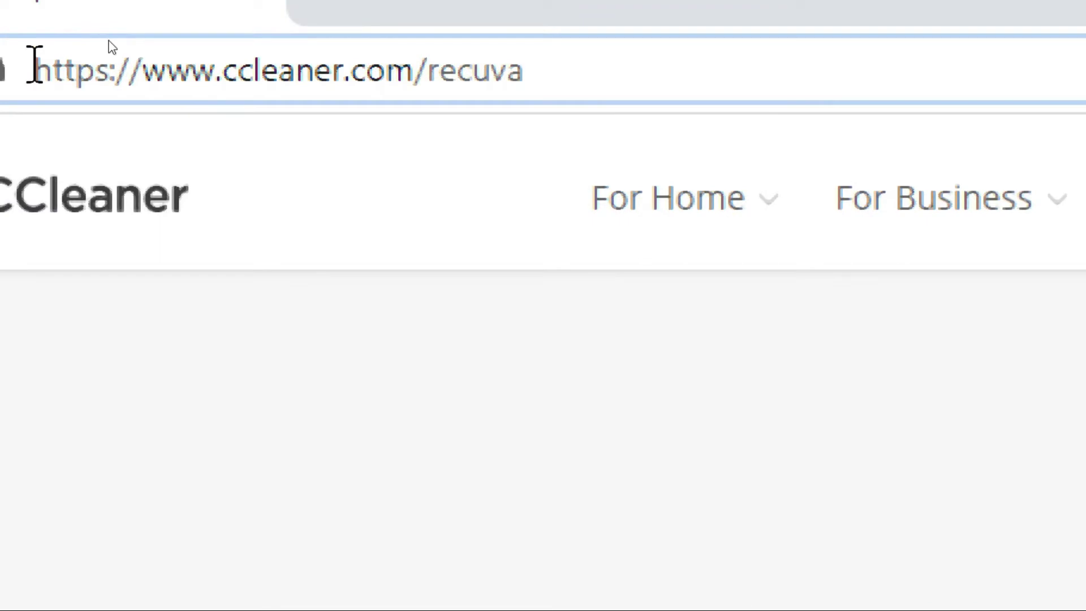
drag(52, 72, 554, 73)
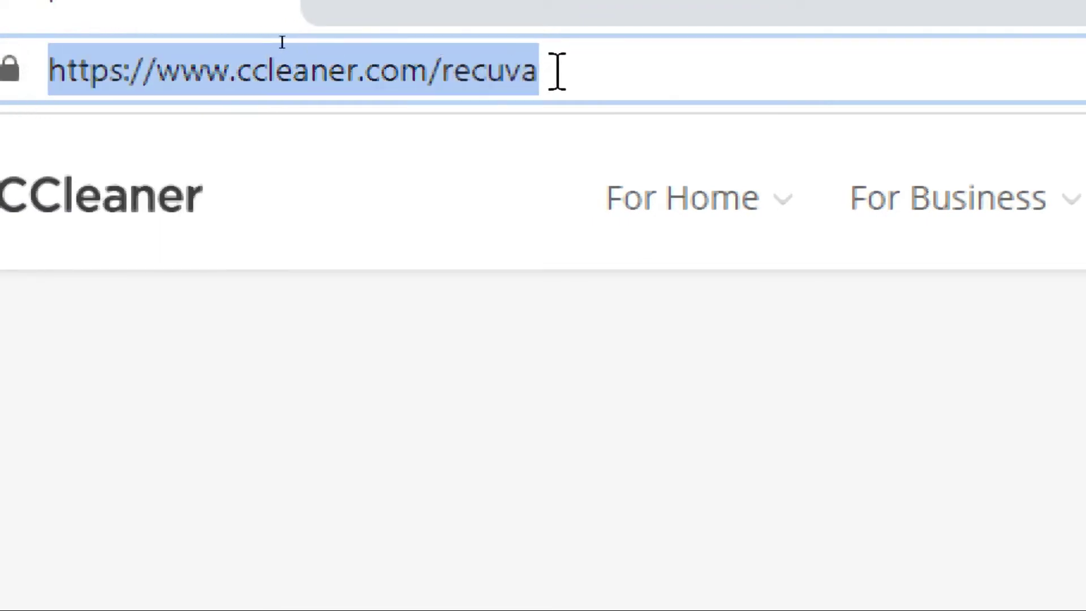
click(553, 71)
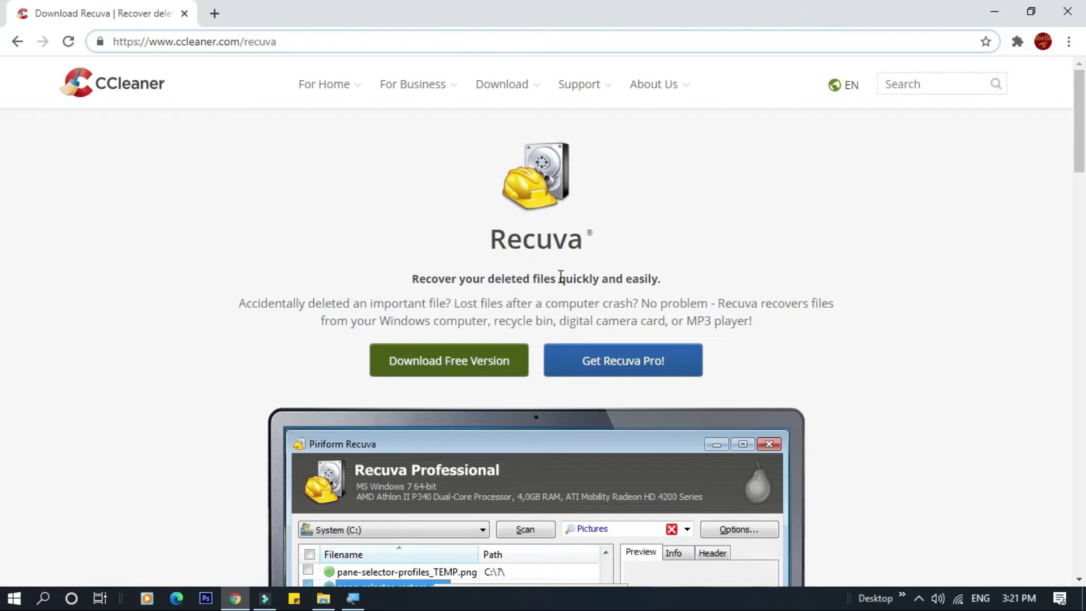
Go to the Recuva version choices through the free version download option.
scroll(566, 276, down, 1)
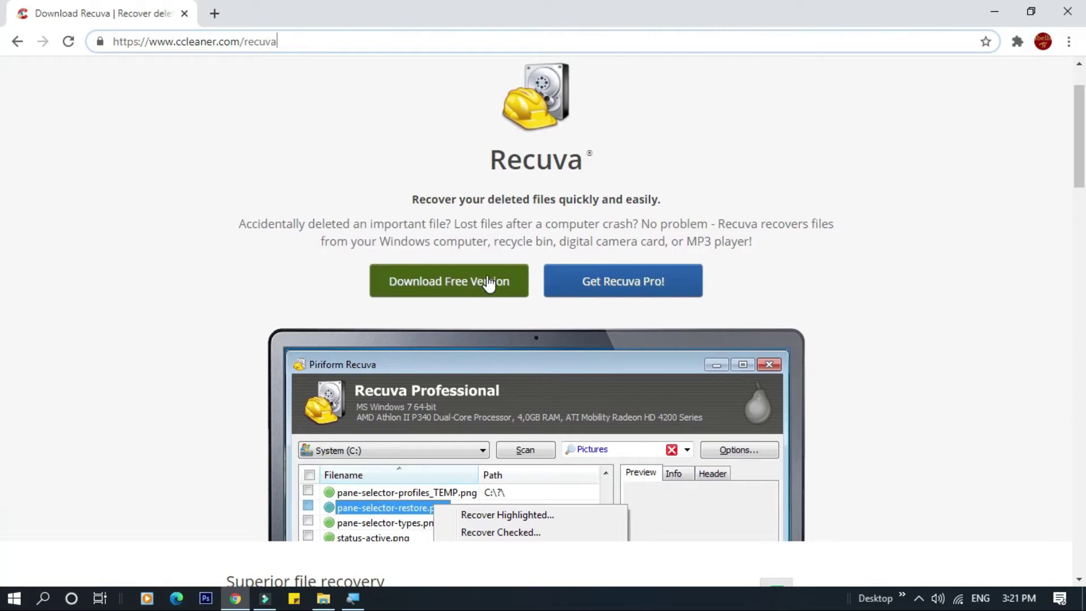
scroll(489, 282, up, 1)
scroll(622, 242, down, 5)
scroll(613, 236, up, 4)
click(446, 287)
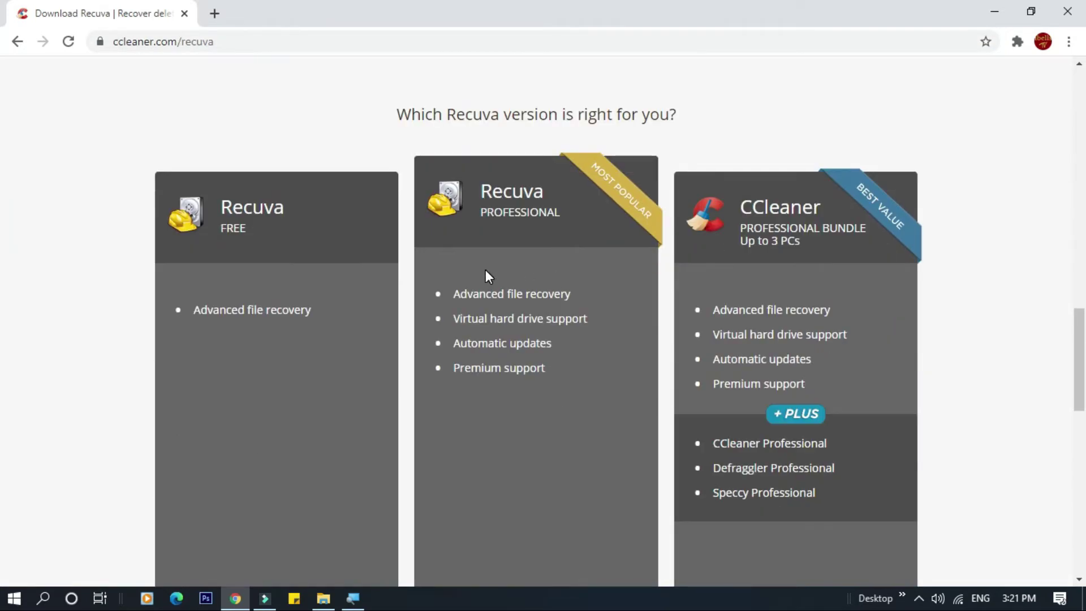
Compare the features listed for Recuva Free, Recuva Professional and the CCleaner Professional Bundle.
scroll(485, 270, down, 2)
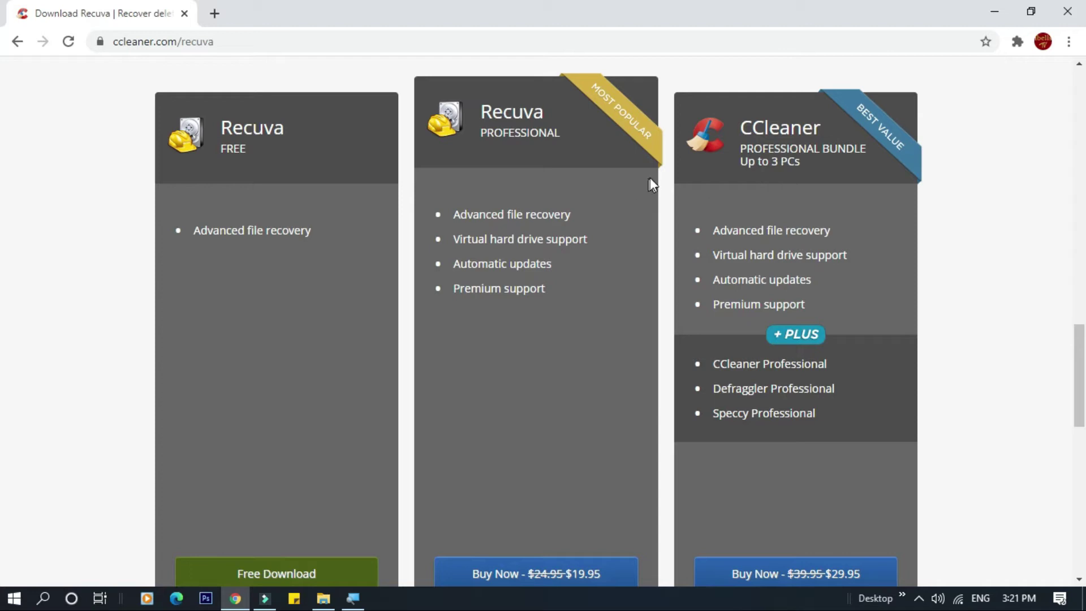
click(244, 232)
drag(453, 215, 568, 233)
drag(487, 240, 600, 247)
click(589, 264)
click(478, 286)
click(560, 296)
drag(729, 232, 822, 278)
click(760, 260)
drag(712, 230, 855, 374)
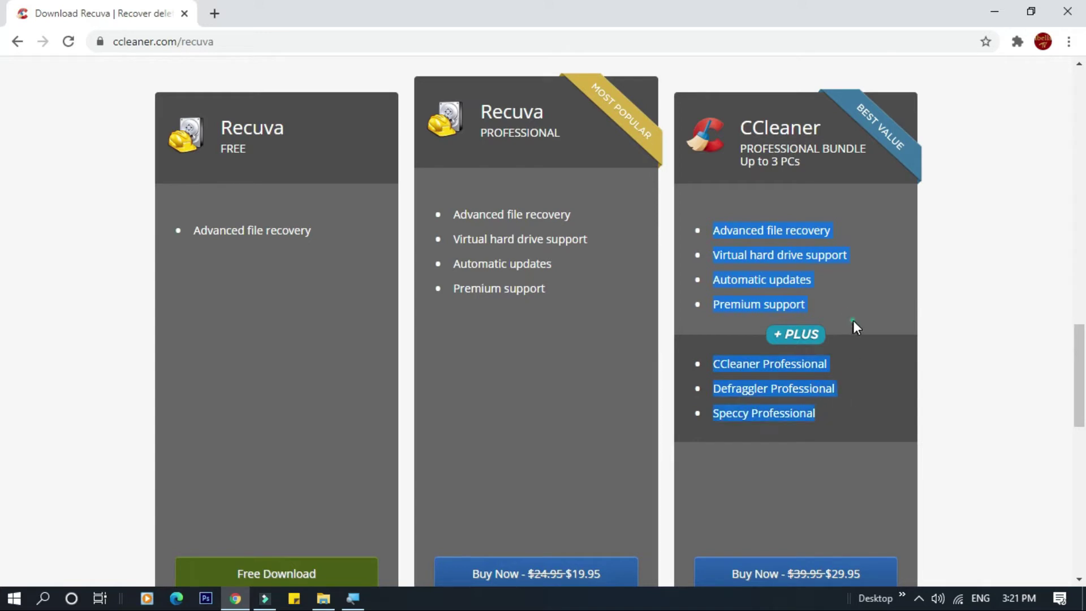
Choose the free download in the Recuva Free column of the version comparison.
scroll(812, 316, down, 1)
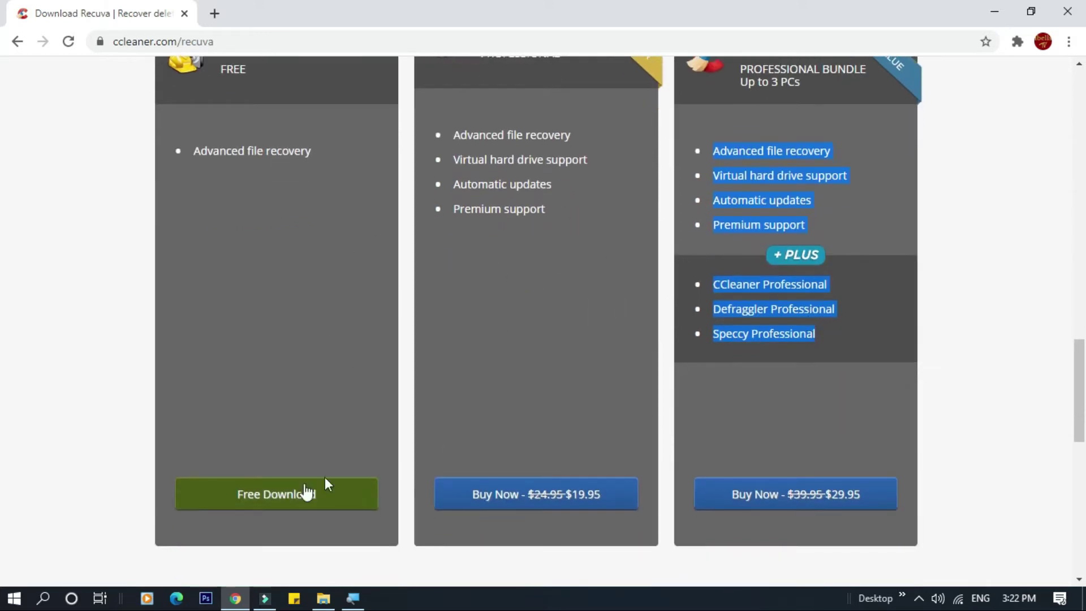
scroll(300, 408, down, 2)
scroll(285, 342, up, 2)
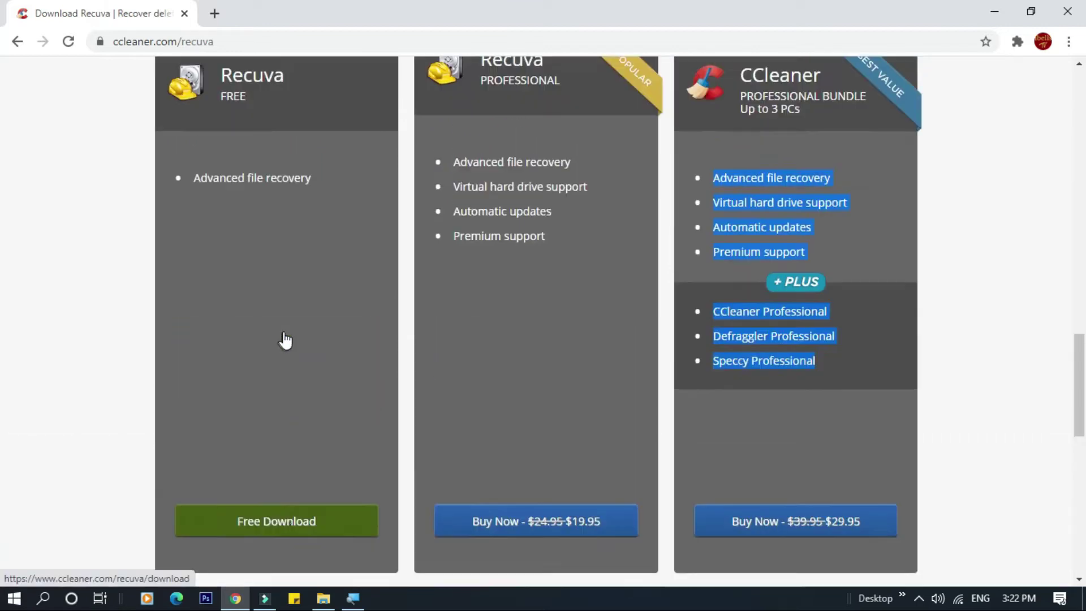
scroll(285, 340, up, 4)
scroll(271, 317, down, 6)
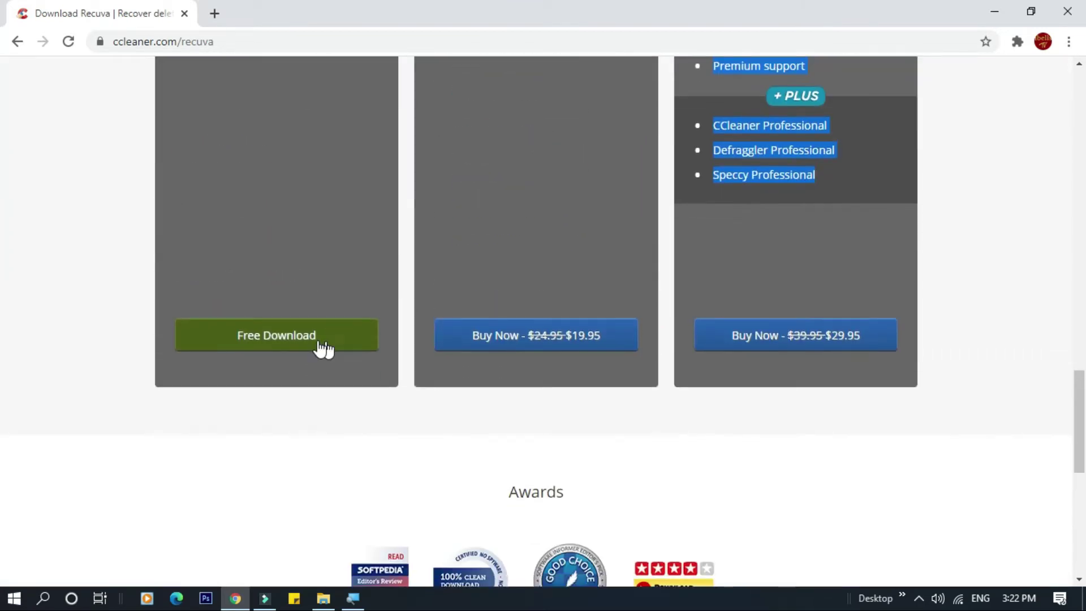
click(284, 348)
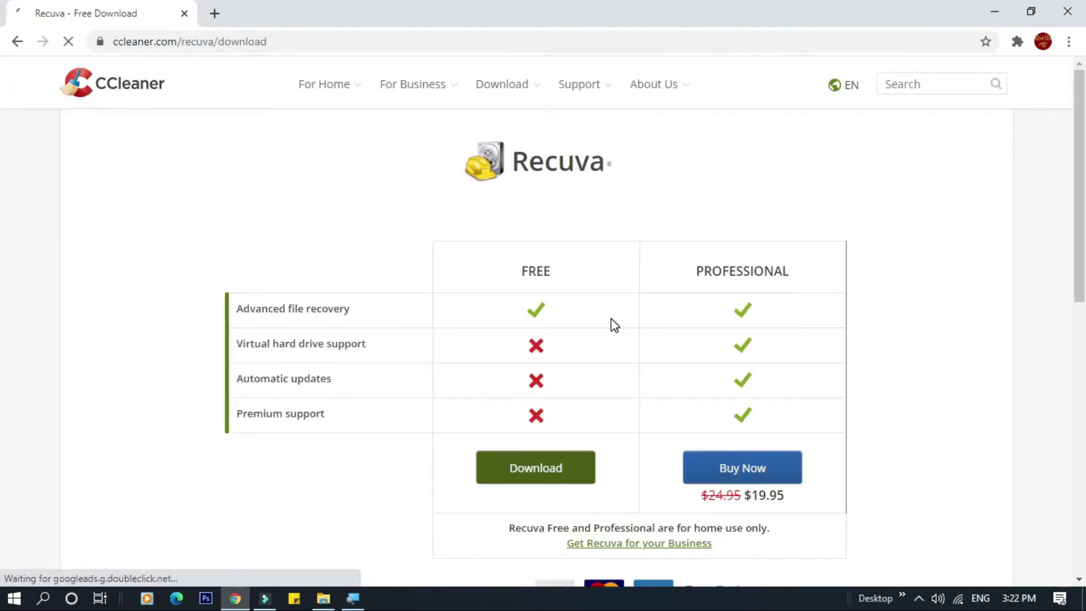
Download the free edition's installer from the Recuva Free and Professional comparison table.
scroll(611, 318, down, 3)
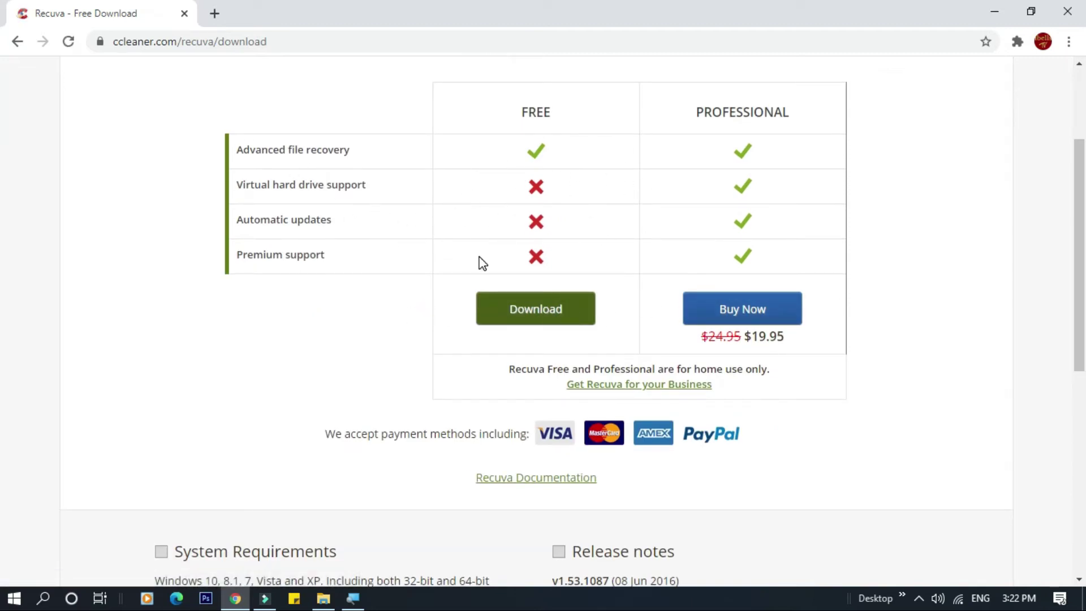
scroll(548, 236, up, 3)
scroll(538, 232, down, 4)
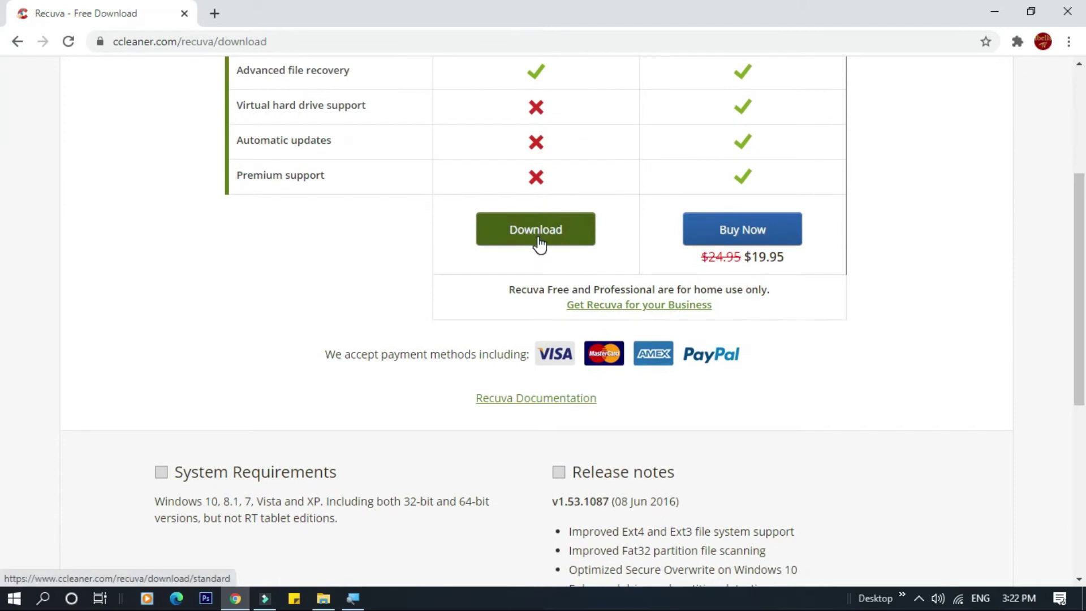
click(539, 244)
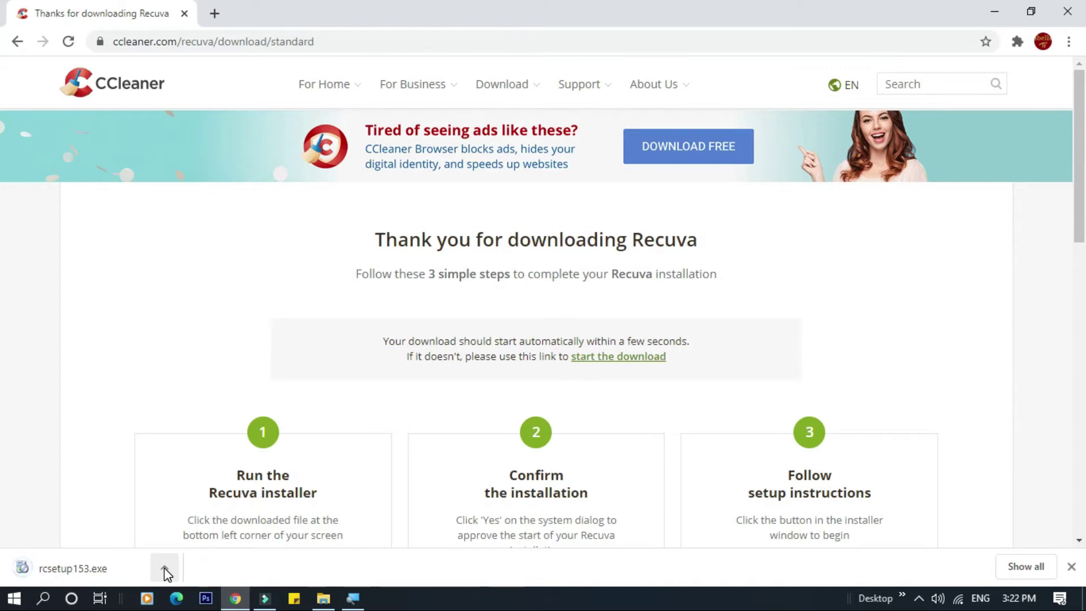
Open the downloaded rcsetup153.exe and install Recuva v1.53 with the default options.
click(164, 568)
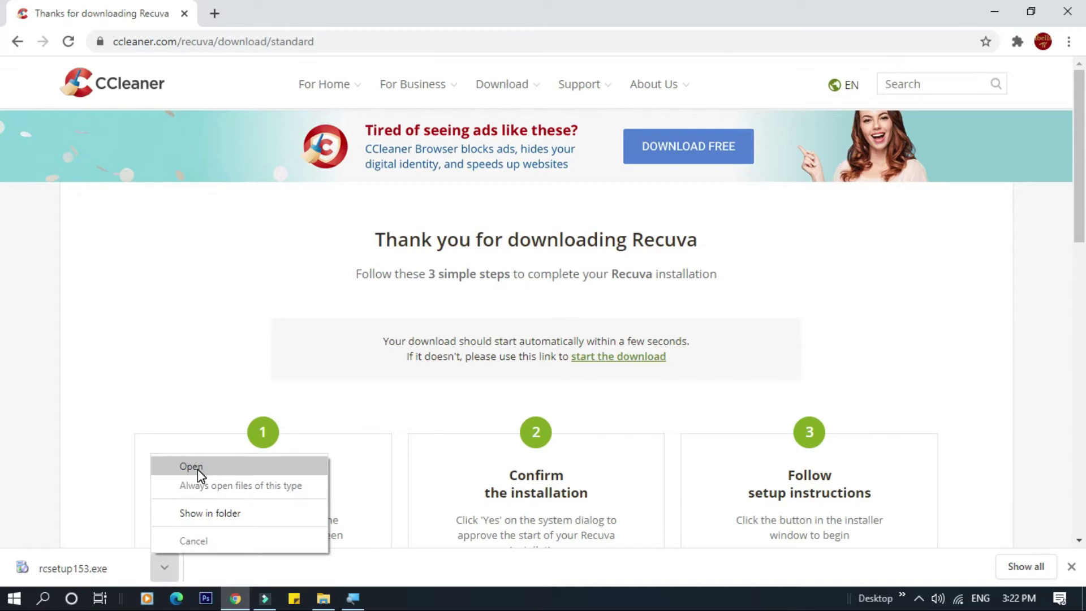
click(198, 470)
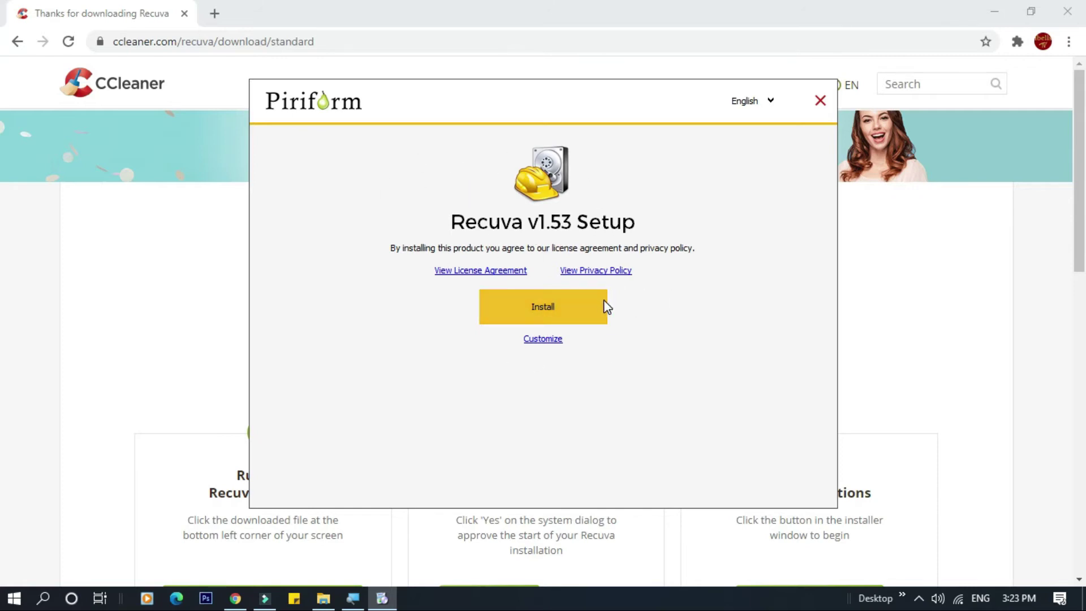
click(557, 310)
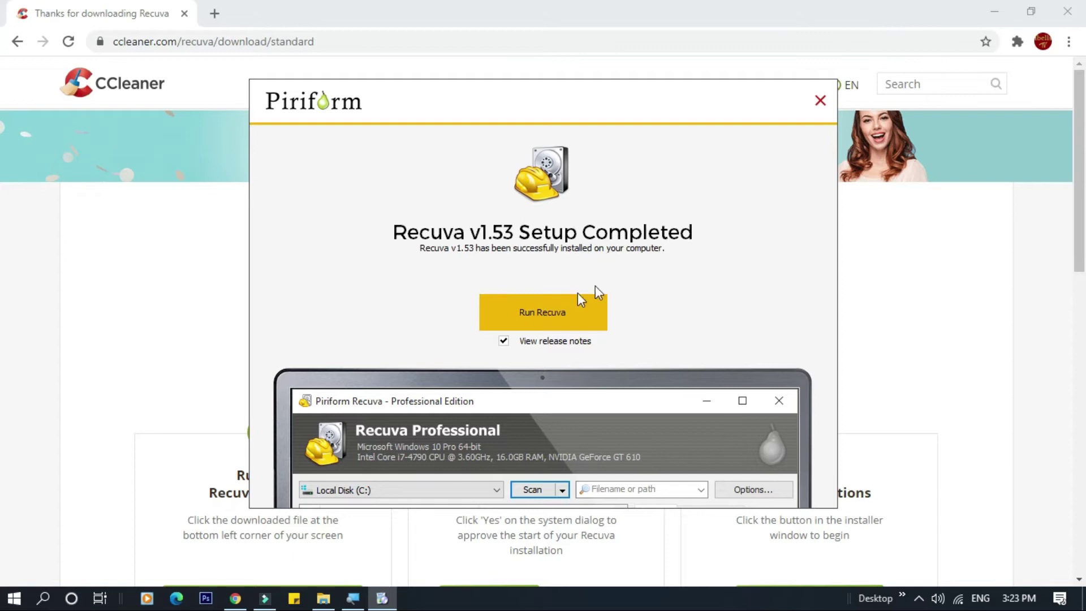
Run Recuva from the completed setup and close the release notes browser window.
click(546, 316)
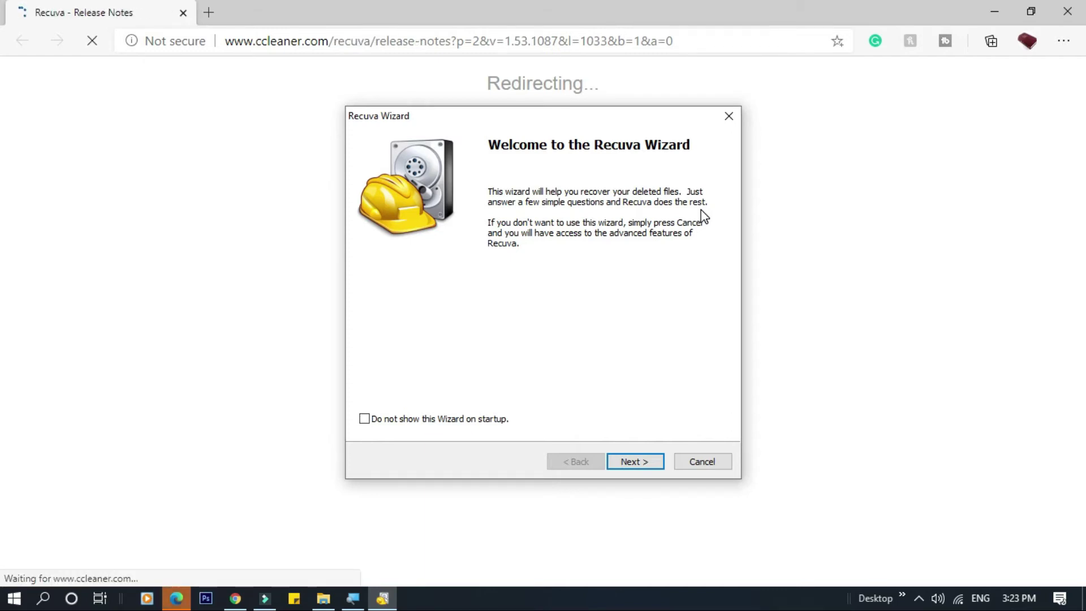
click(1069, 8)
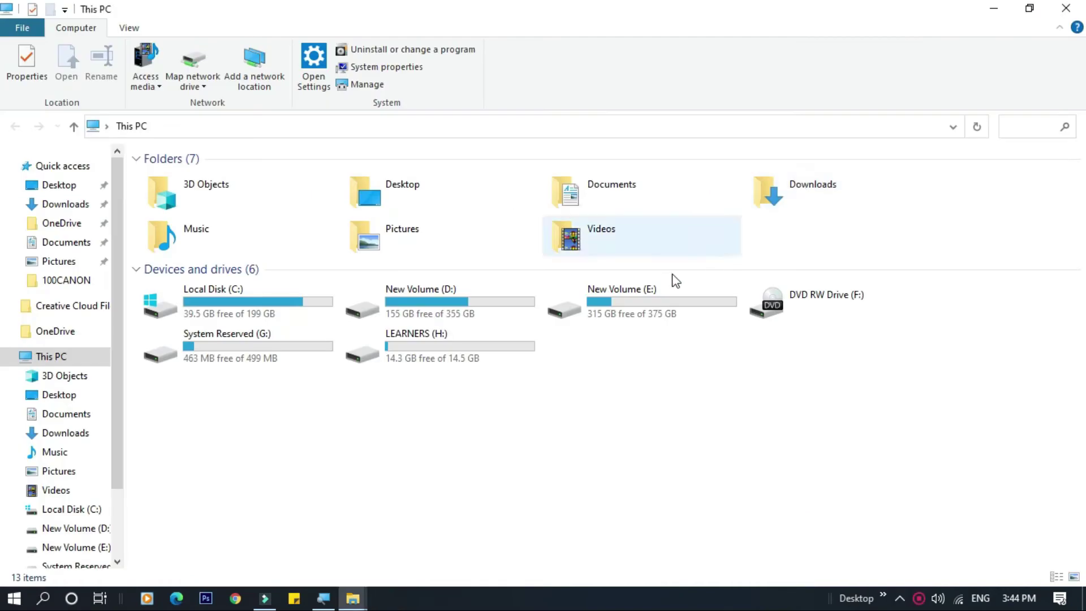
Open the LEARNERS (H:) drive and check the Word, video, Excel and PowerPoint files stored on it.
double_click(429, 341)
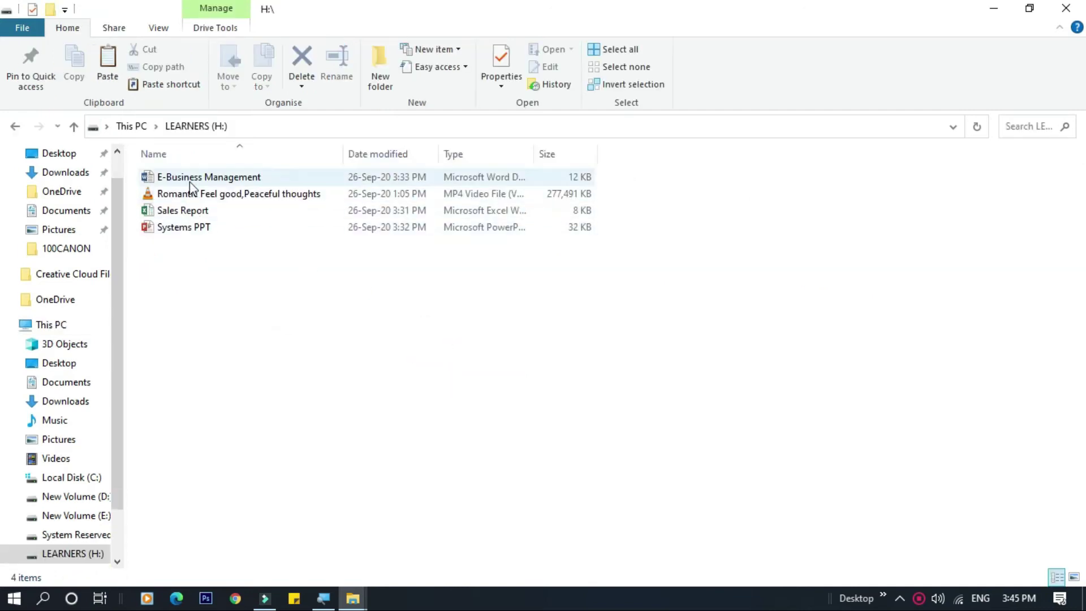
click(191, 180)
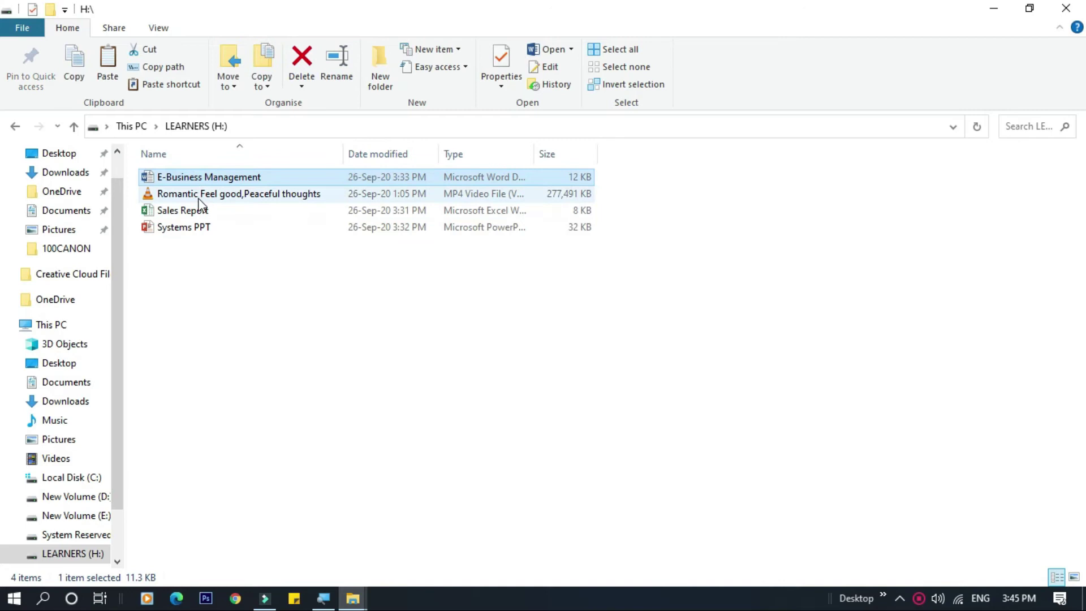
click(198, 196)
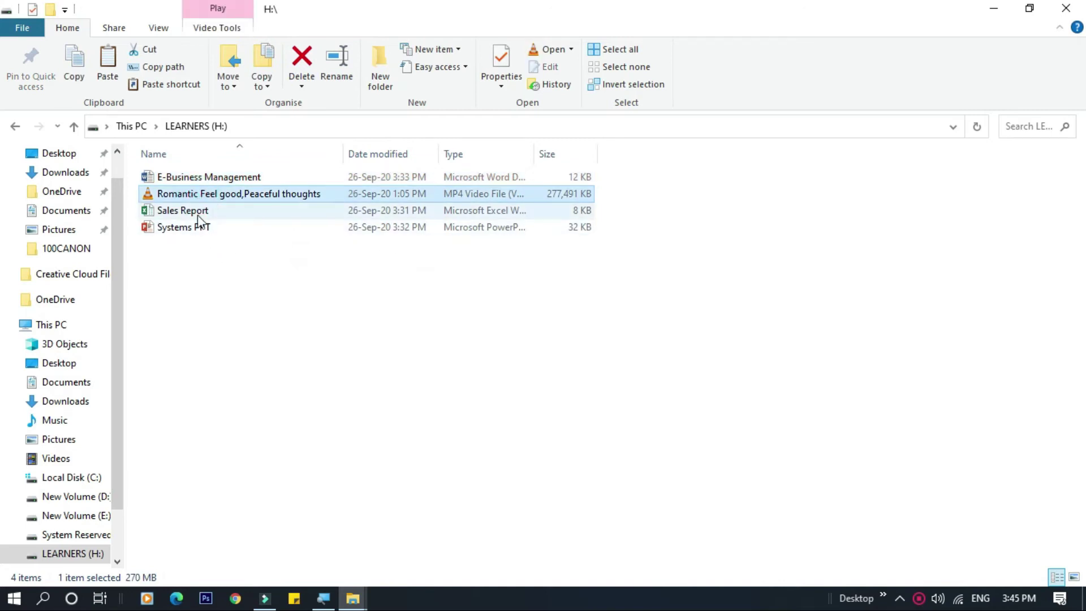
click(196, 211)
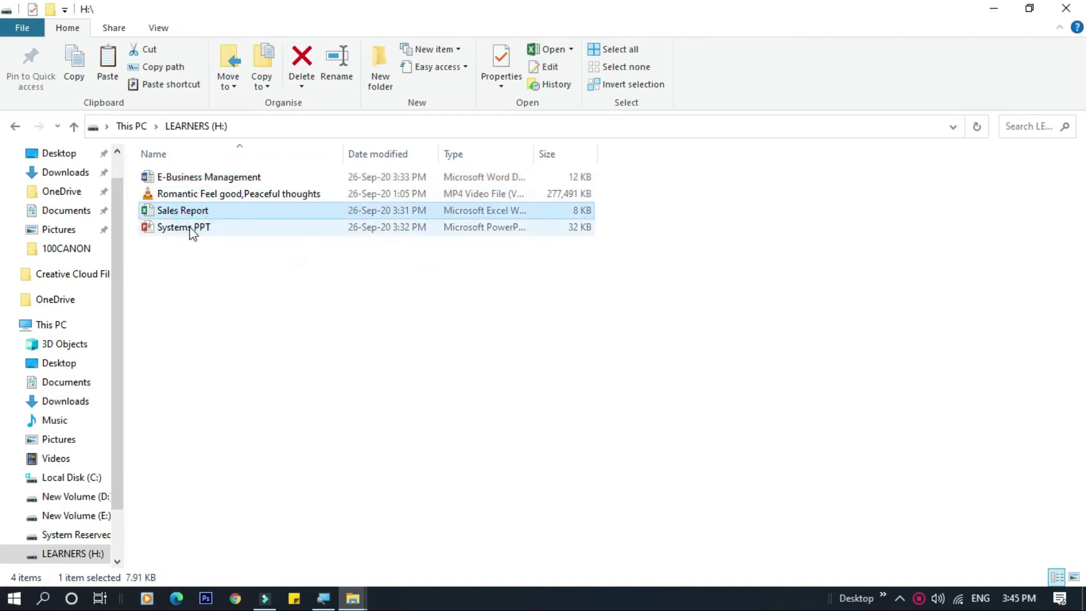
click(189, 226)
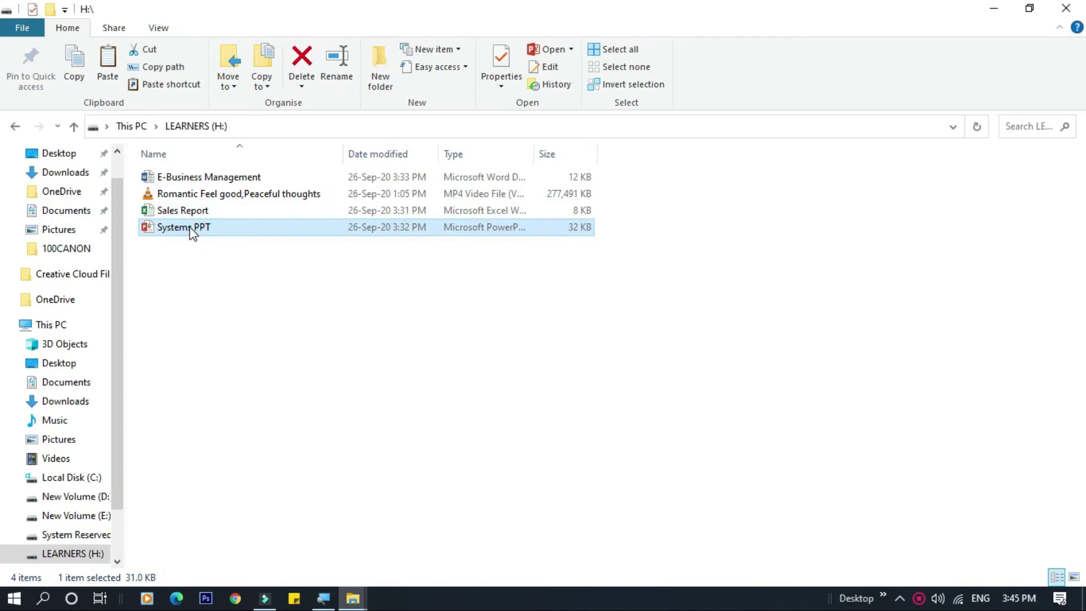
click(362, 317)
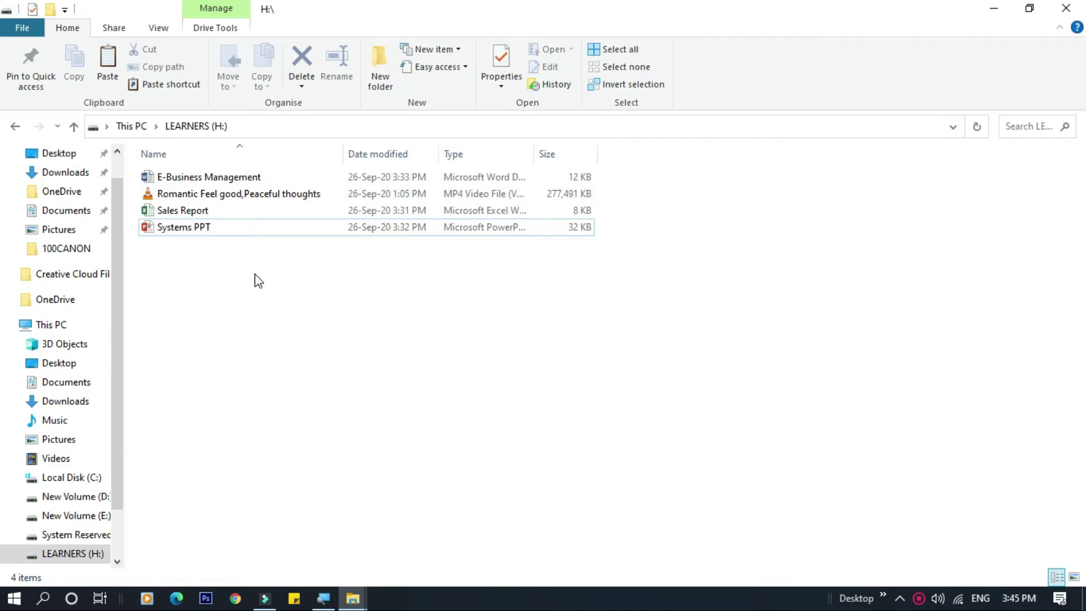
Permanently delete all four files from the LEARNERS (H:) drive and minimise the window.
key(ctrl+a)
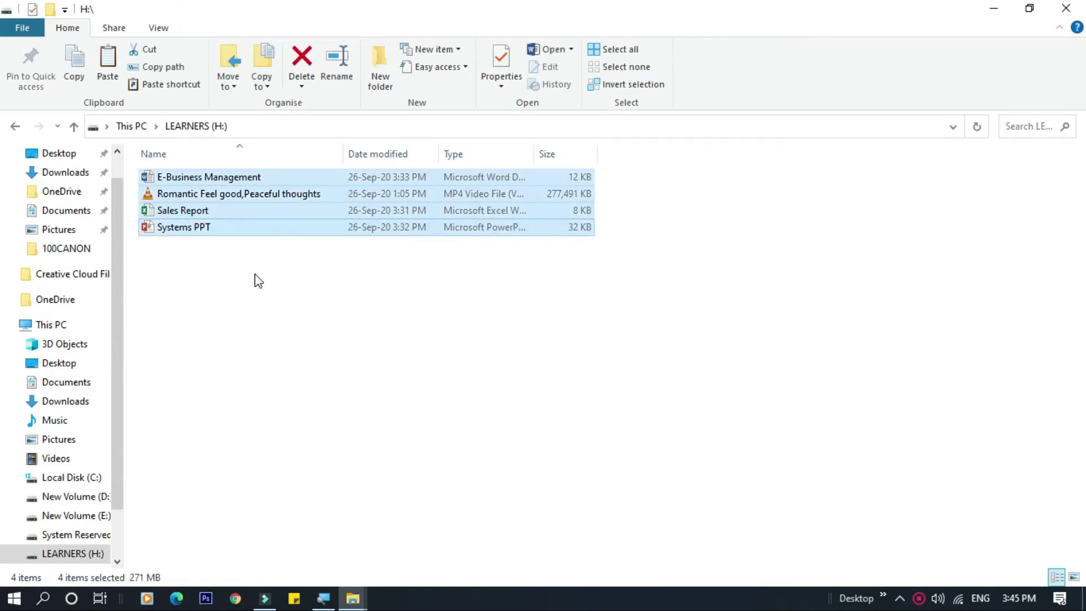
key(Delete)
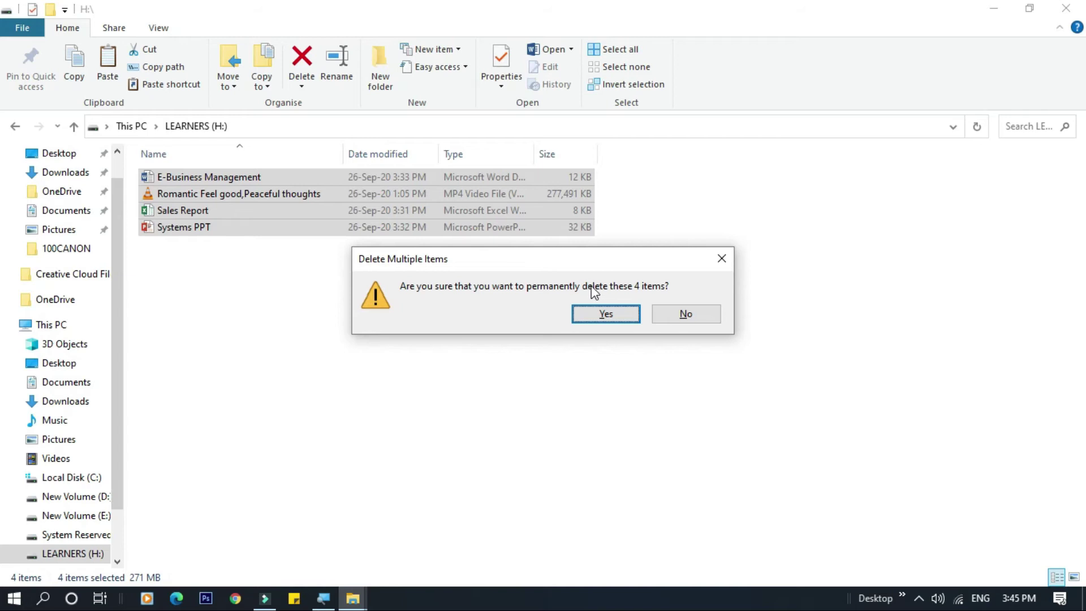
click(605, 315)
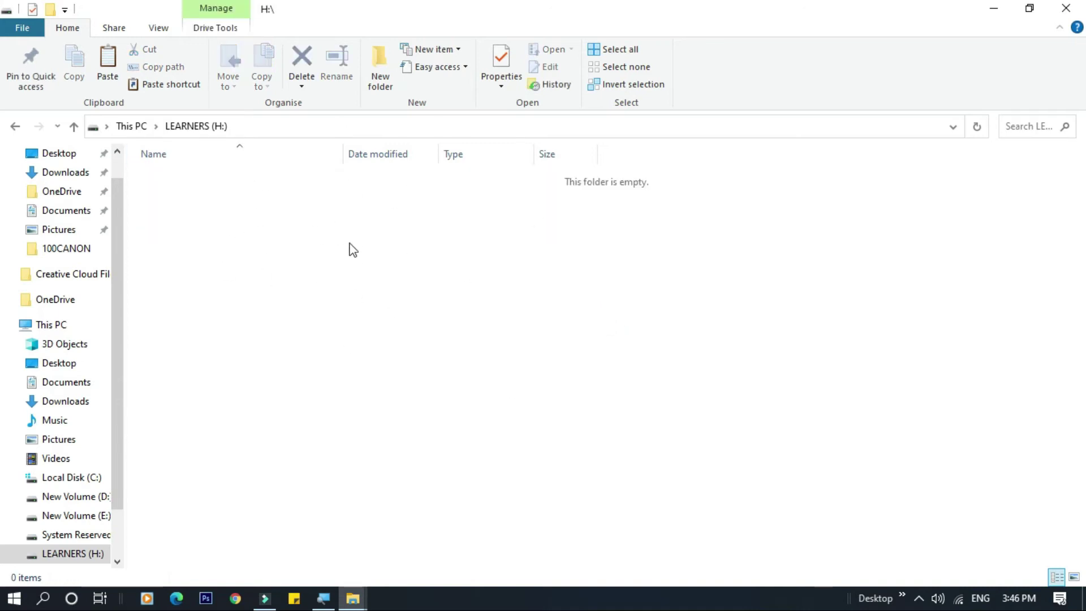
click(996, 8)
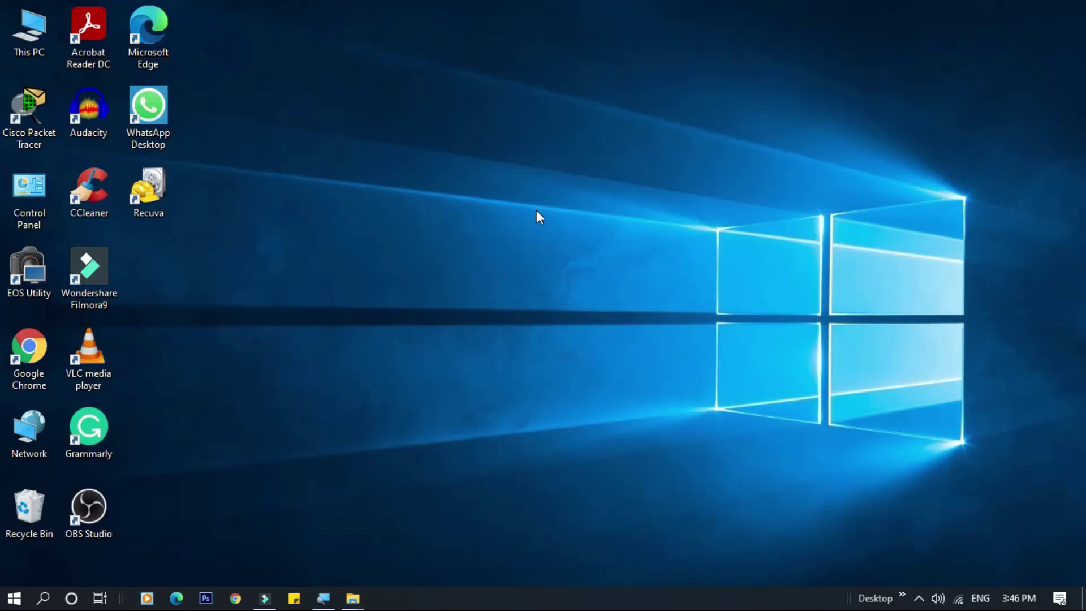
Launch Recuva from the desktop and choose All Files as the file type to recover in the wizard.
double_click(148, 190)
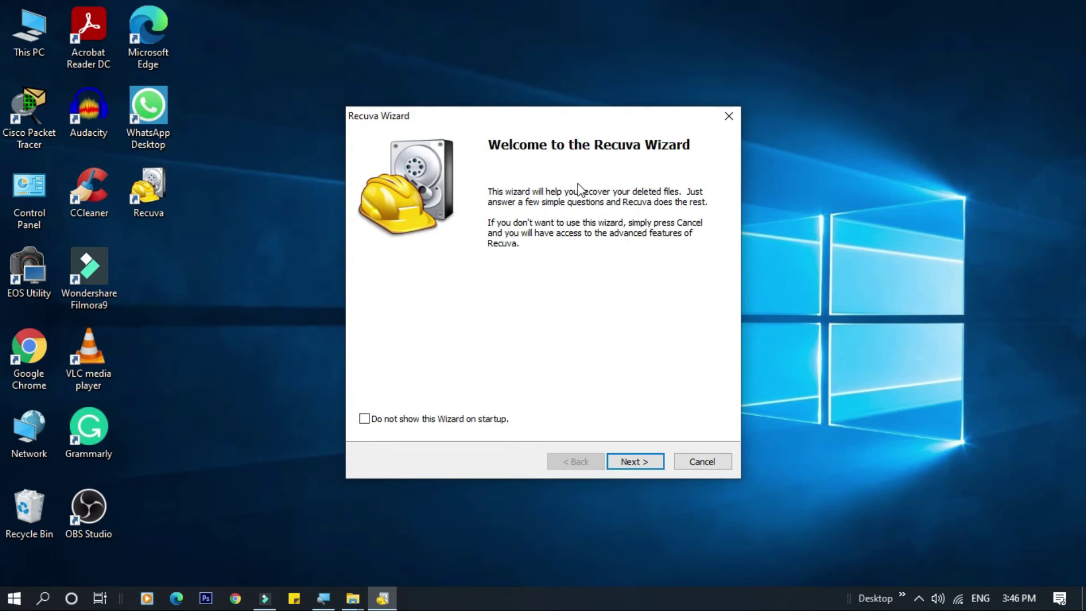
click(634, 462)
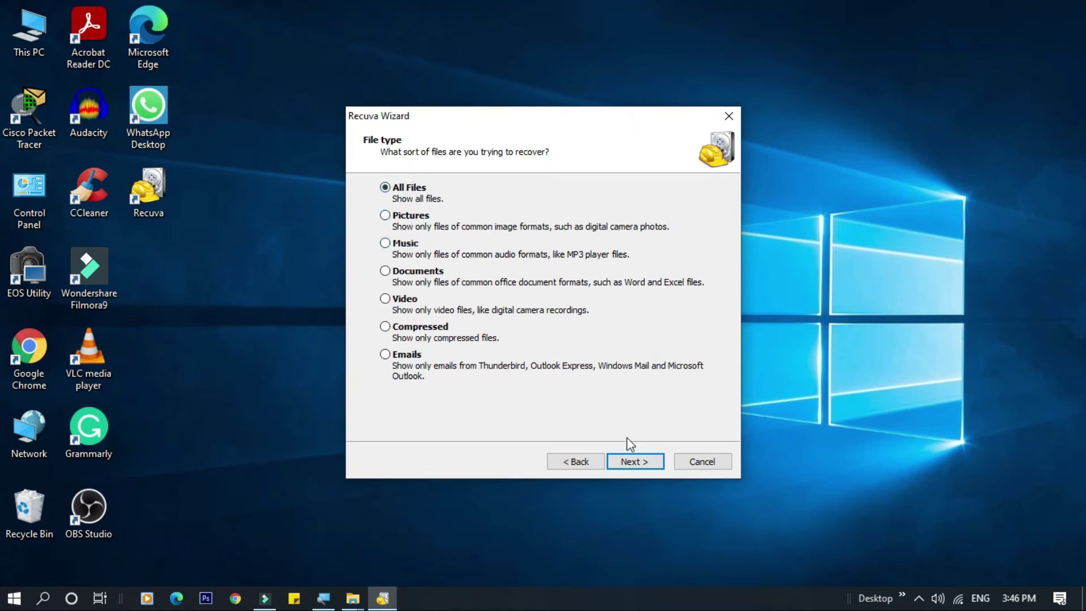
click(632, 462)
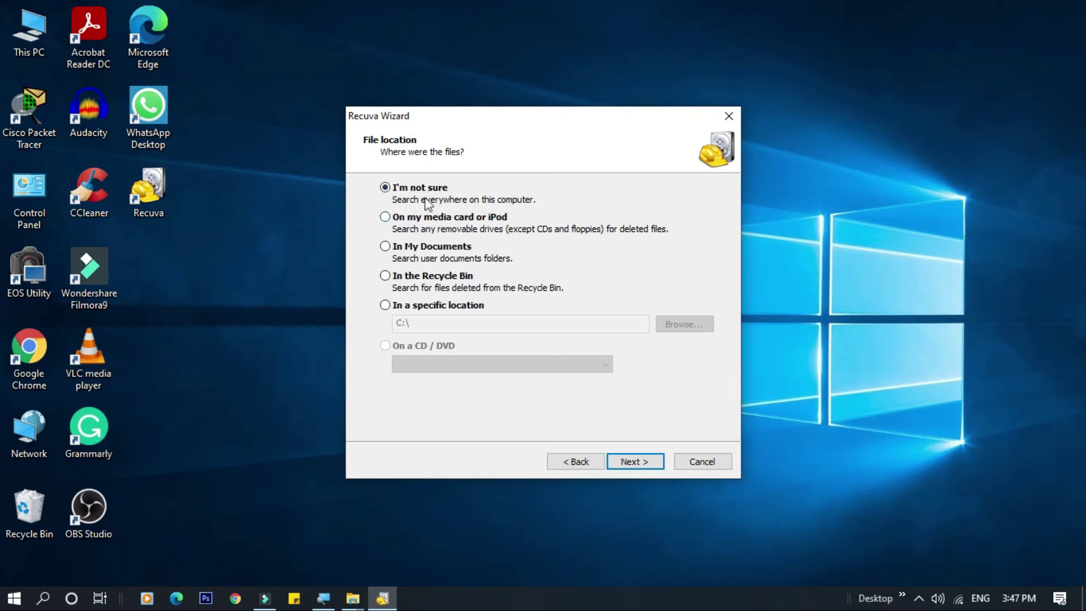
Set the wizard's file location to a specific location, the LEARNERS (H:) drive.
click(387, 307)
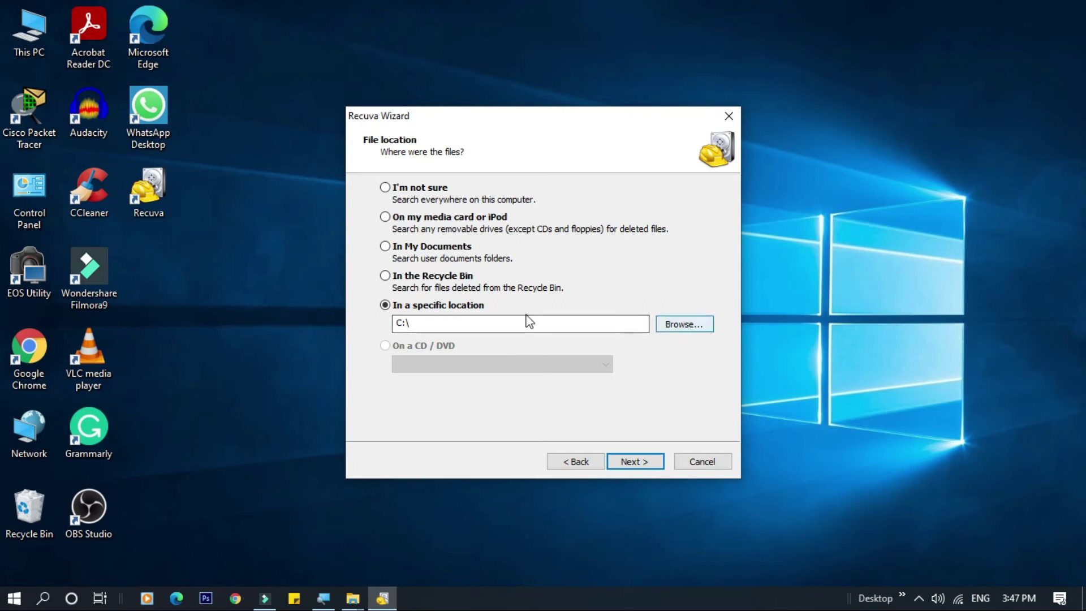
click(691, 324)
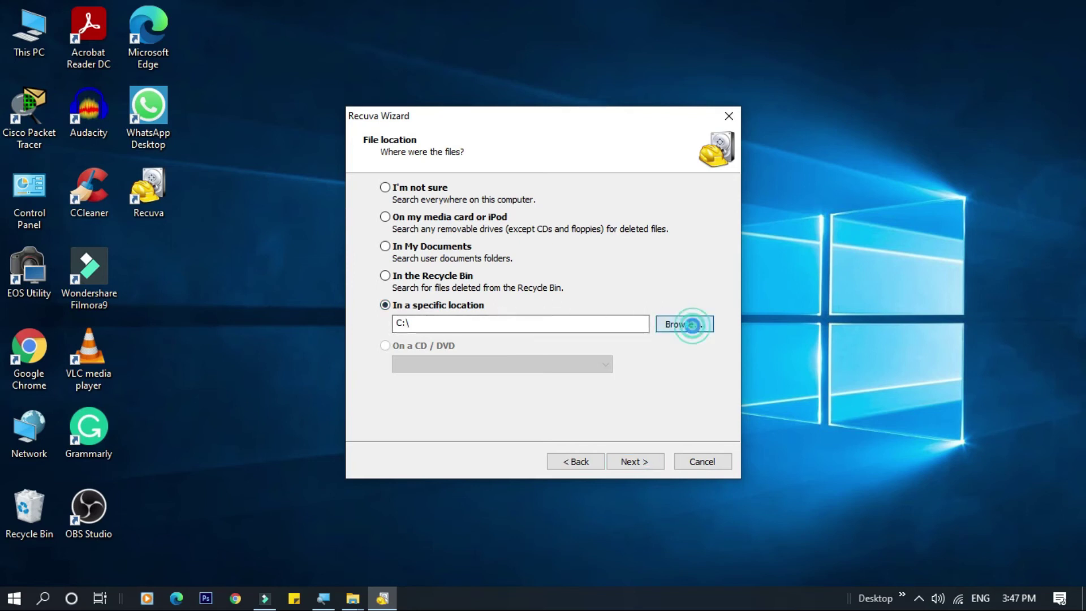
scroll(517, 334, down, 3)
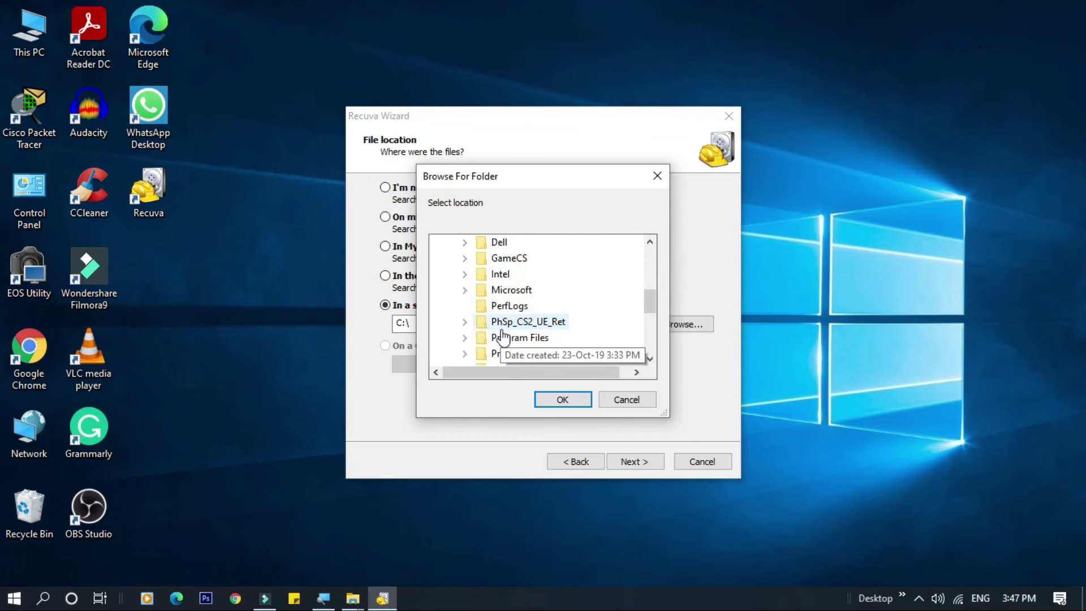
scroll(501, 338, down, 5)
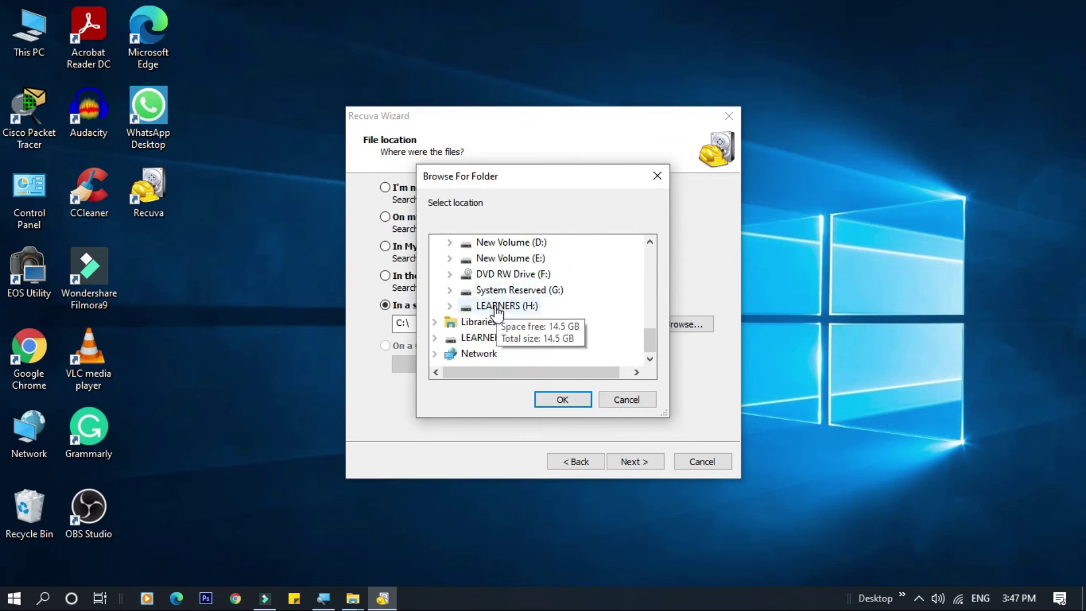
click(497, 309)
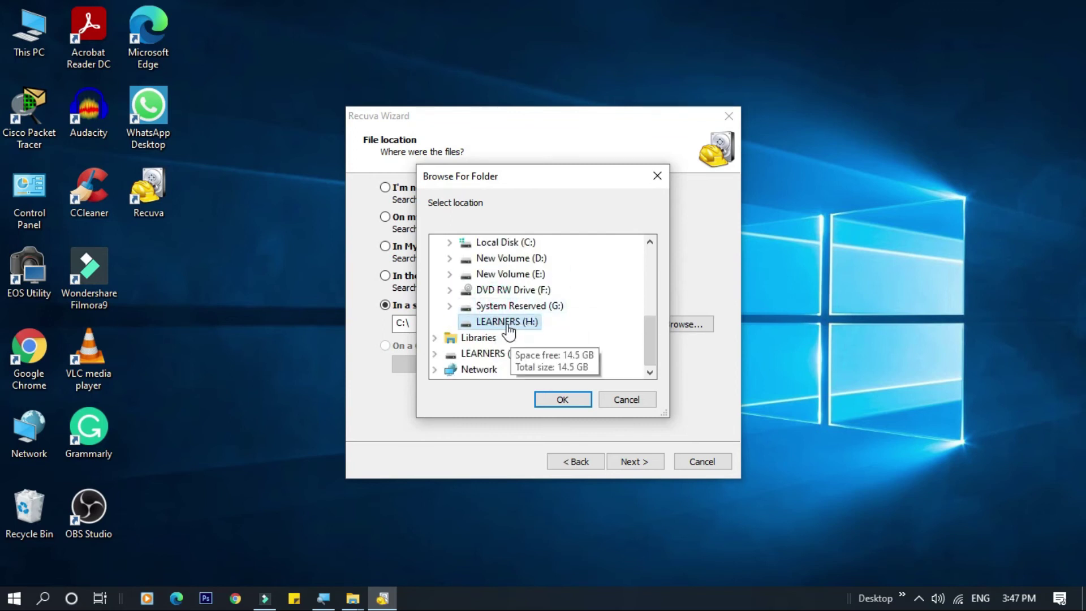
click(561, 402)
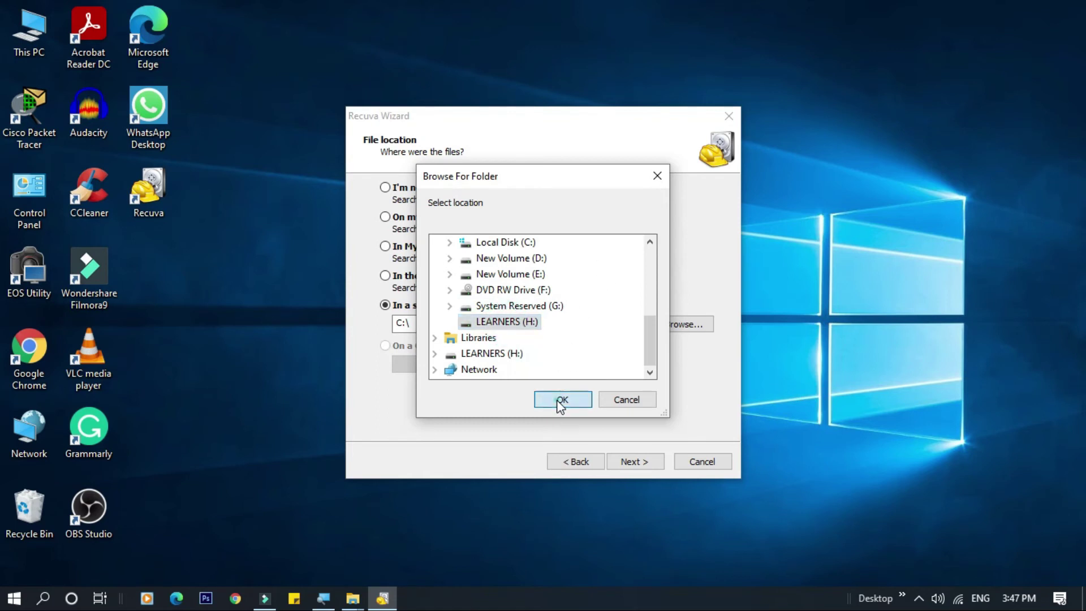
click(413, 322)
click(450, 326)
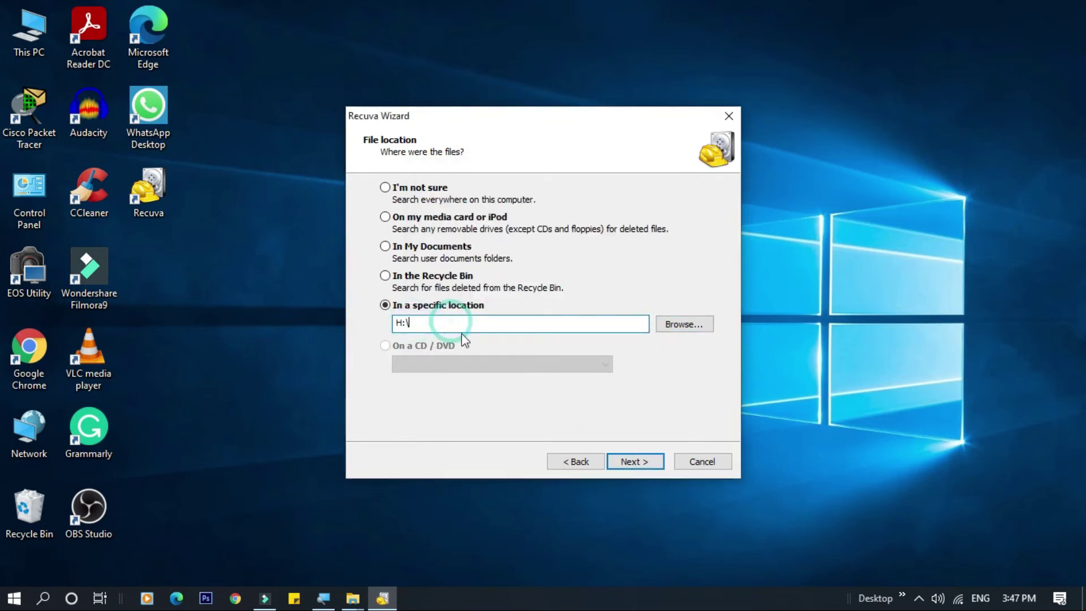
Accept the file location and start the search with Deep Scan left off.
click(635, 461)
click(630, 465)
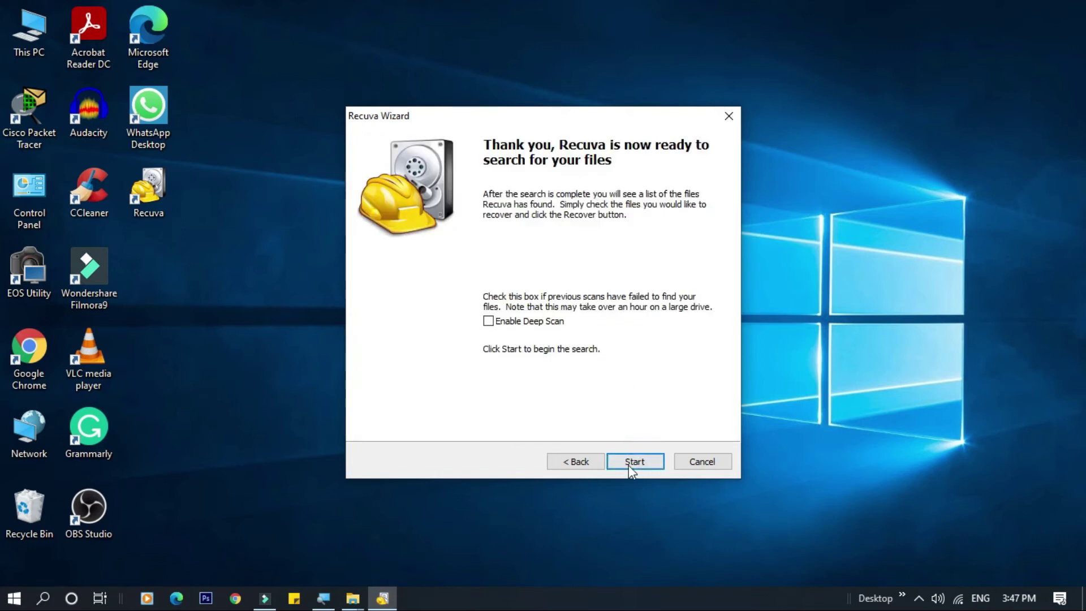
click(634, 465)
click(633, 463)
click(634, 462)
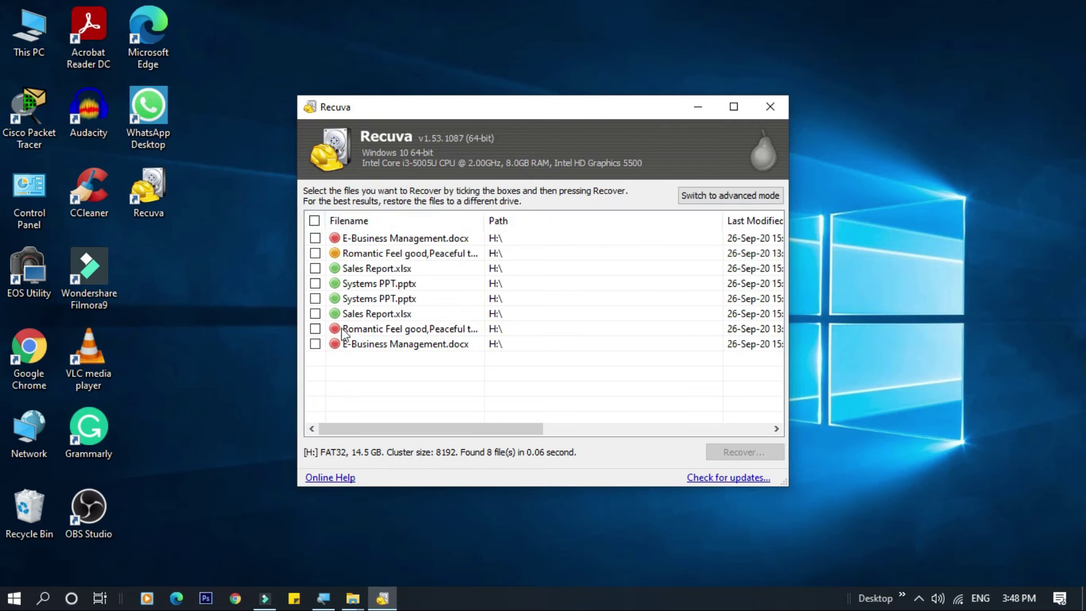
Mark the first Sales Report.xlsx, the first Systems PPT.pptx, the second Romantic Feel good video and the second E-Business Management.docx for recovery.
click(315, 269)
click(315, 285)
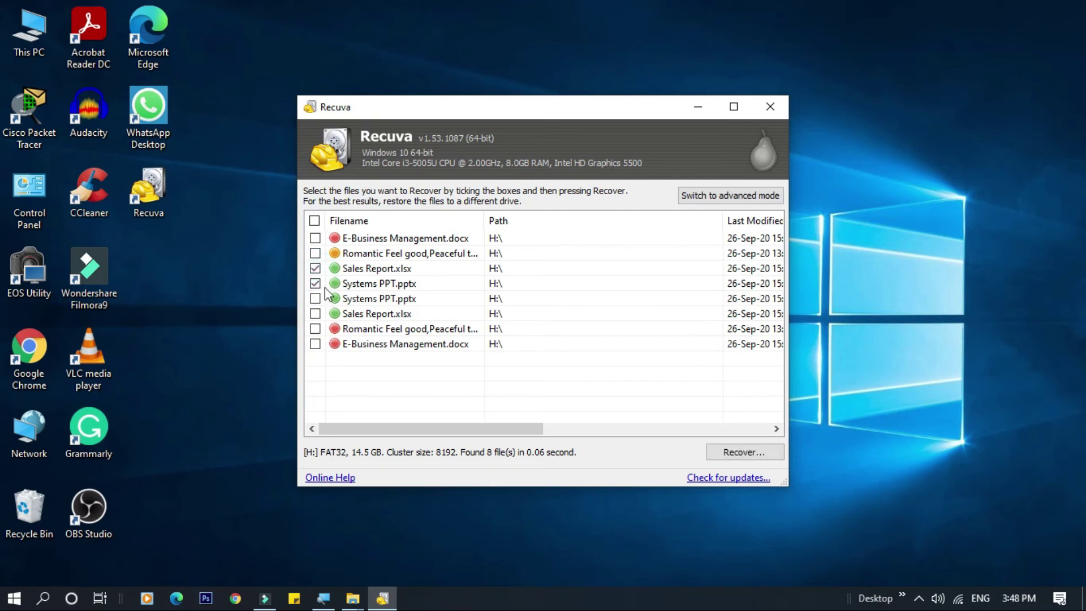
click(315, 330)
Recover the marked files to the Desktop folder and dismiss the completion summary.
click(727, 454)
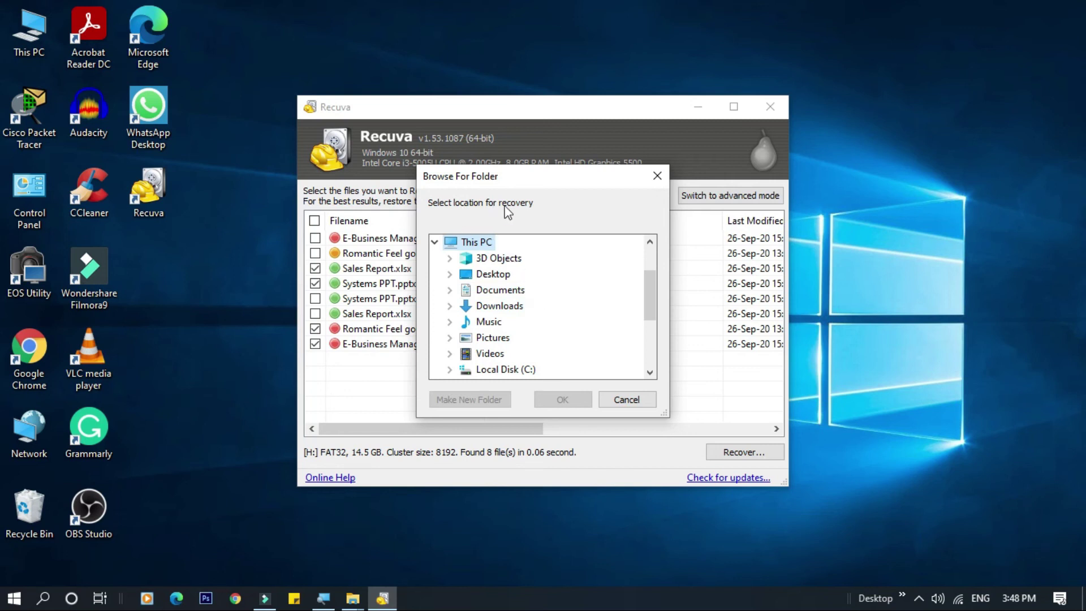
scroll(568, 311, down, 3)
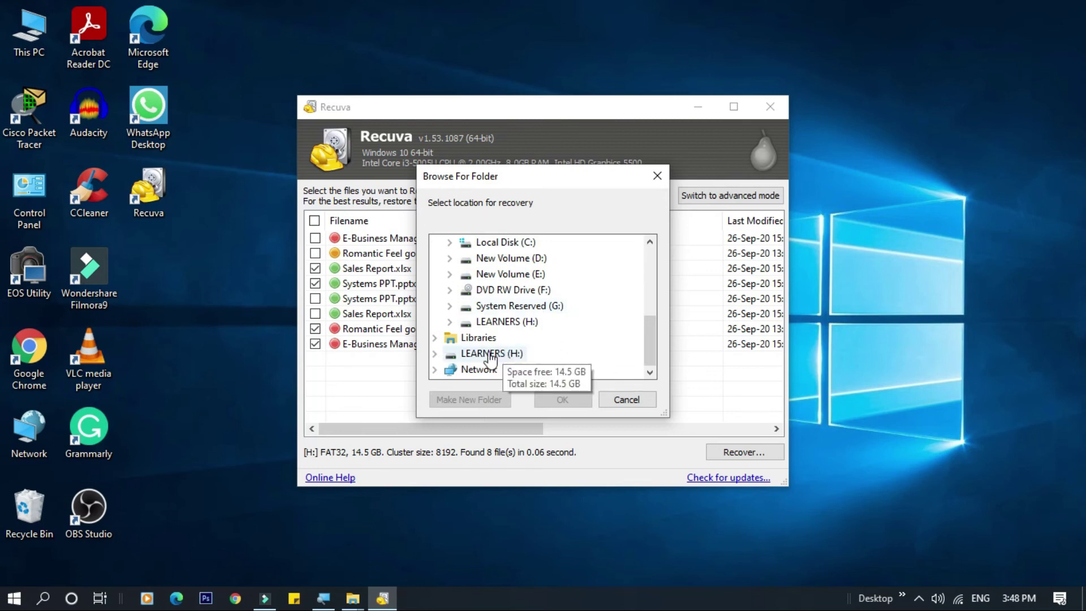
scroll(500, 271, up, 5)
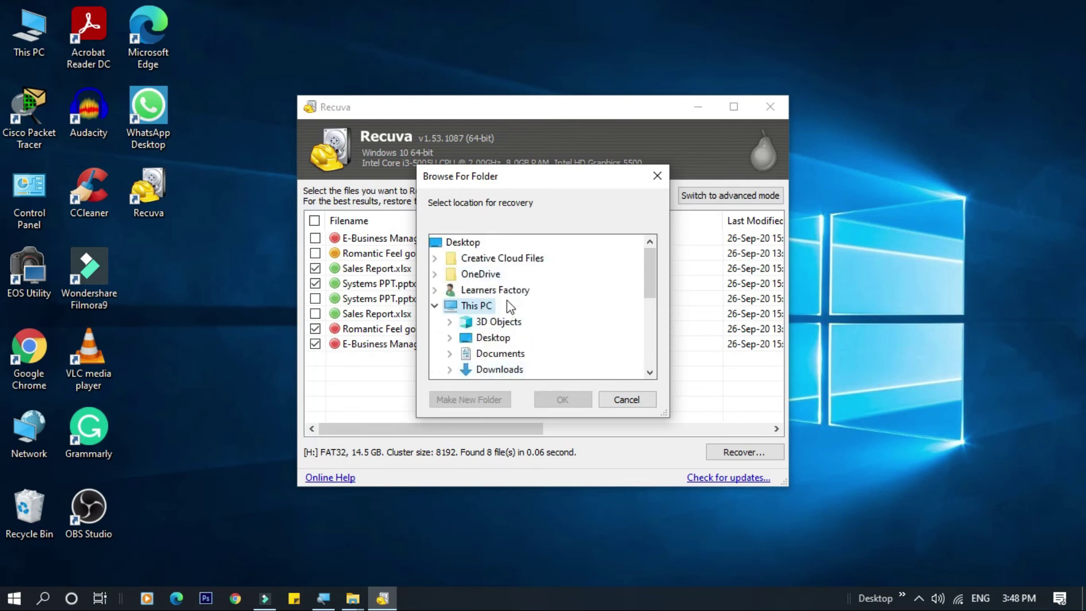
click(494, 337)
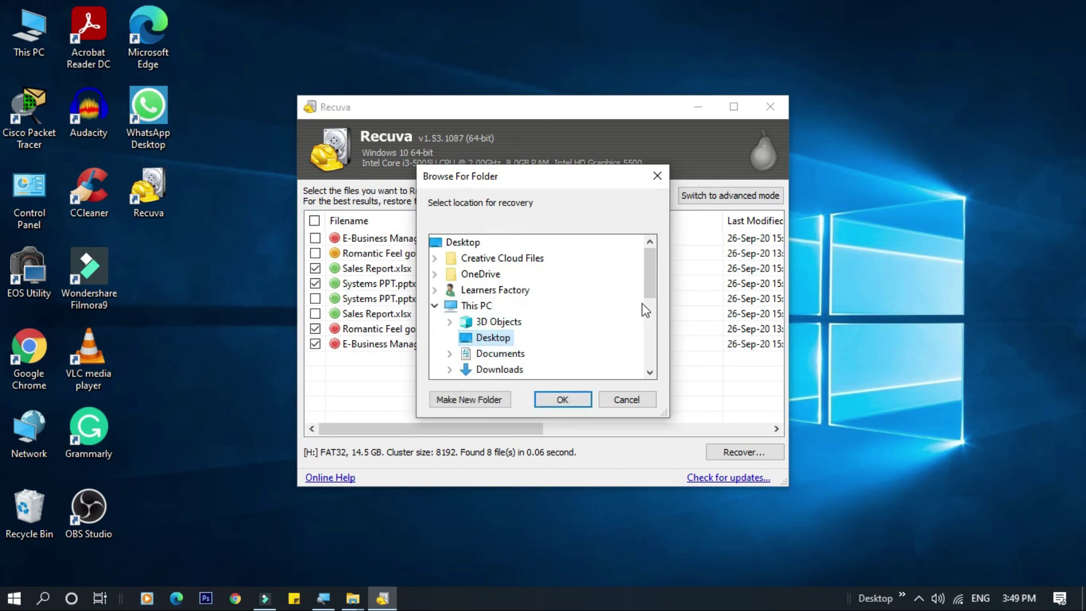
scroll(601, 311, down, 1)
scroll(523, 346, down, 3)
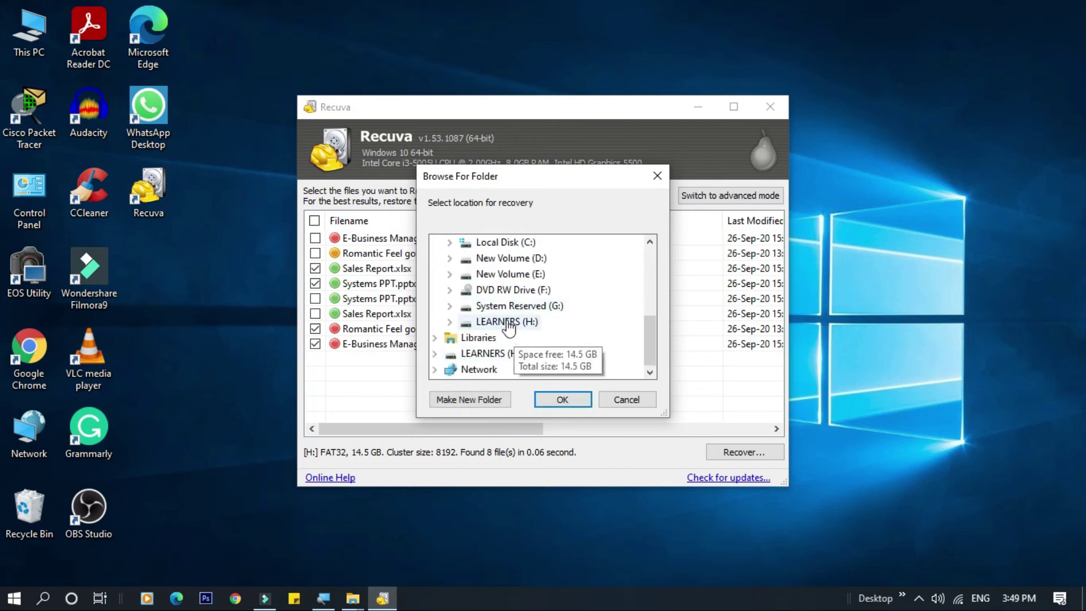
scroll(582, 335, up, 4)
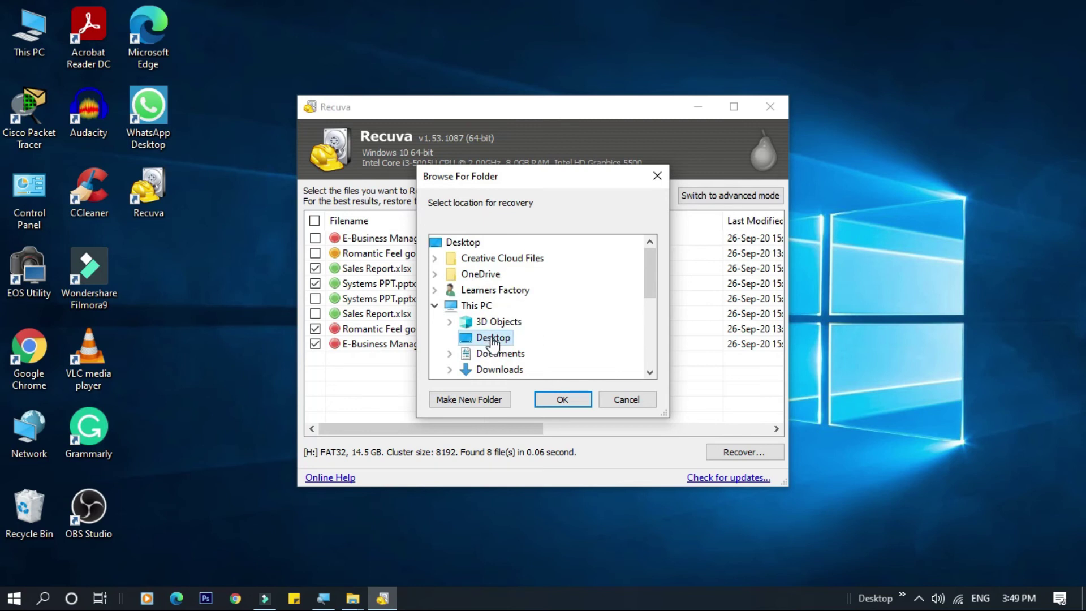
click(569, 402)
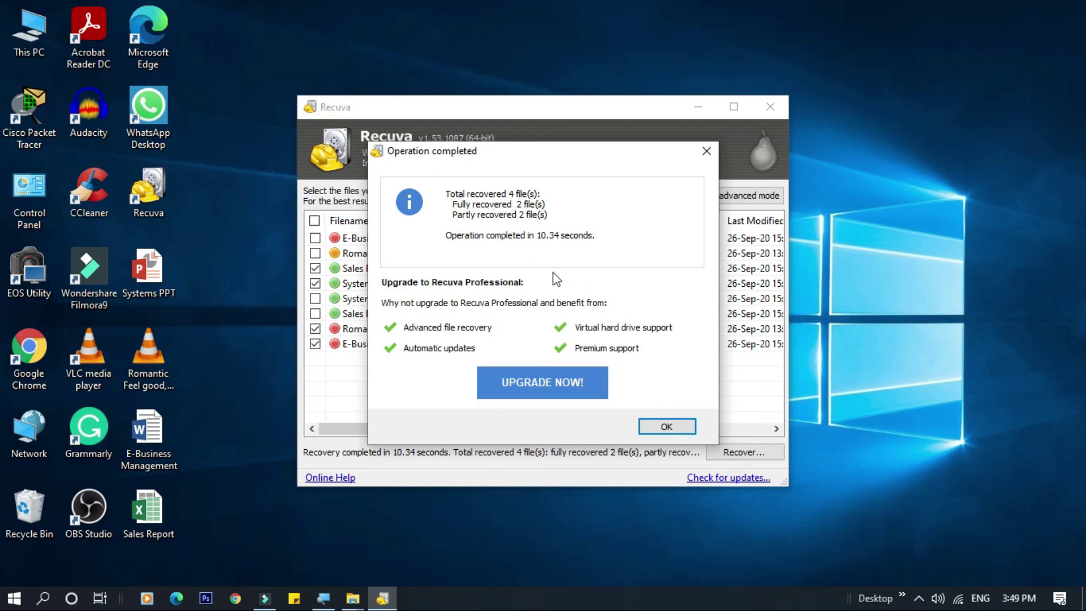
click(661, 430)
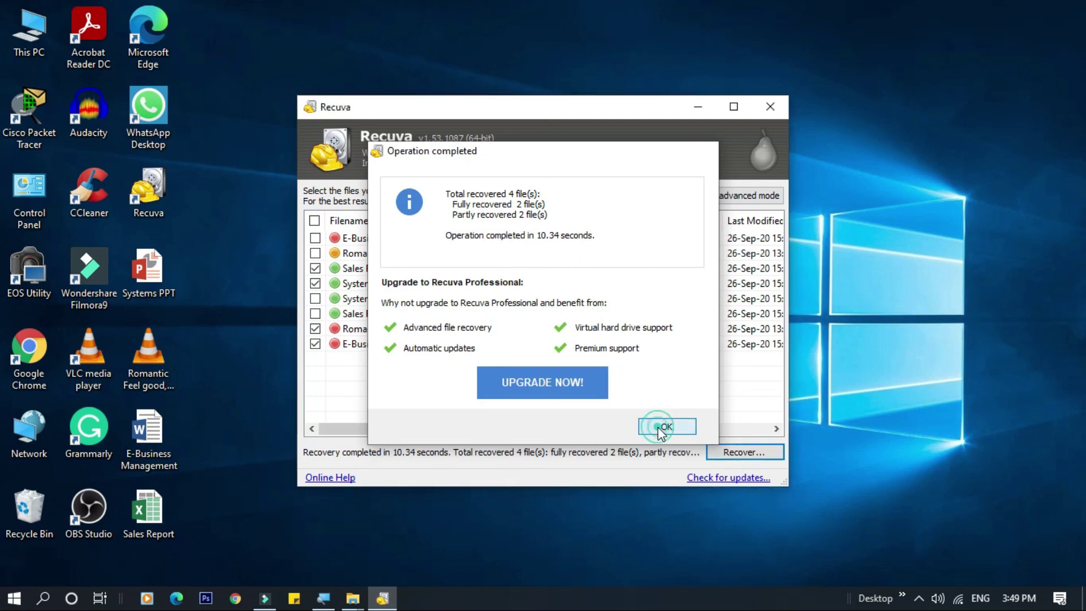
Minimise Recuva, refresh the desktop and check the four recovered files there.
click(698, 106)
right_click(230, 276)
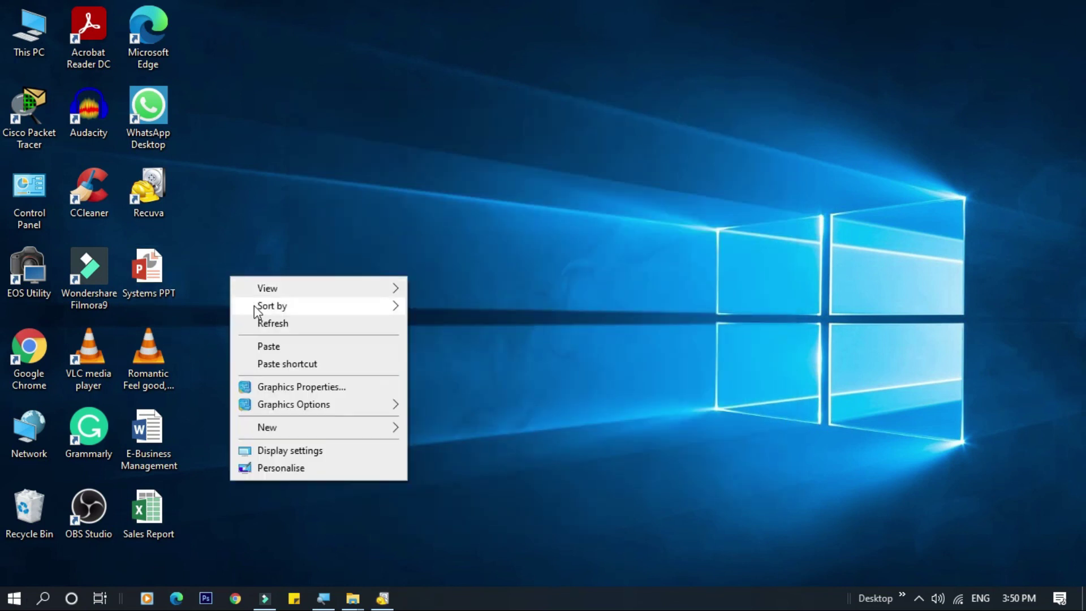
click(263, 324)
drag(120, 227, 273, 541)
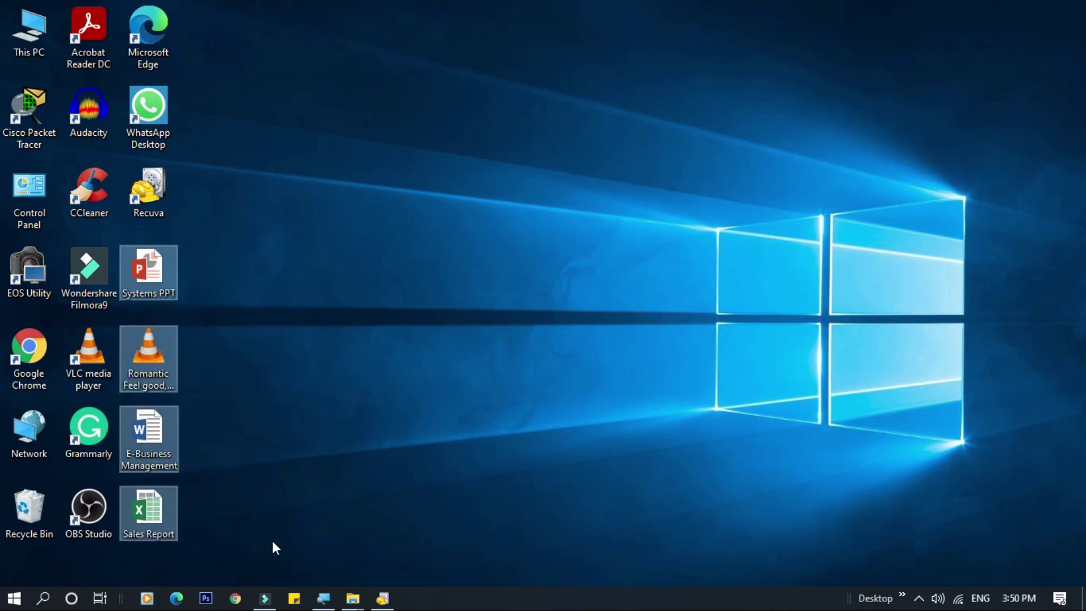
click(315, 386)
Copy the four recovered files from the desktop and paste them into the LEARNERS (H:) drive.
drag(121, 230, 273, 544)
right_click(156, 343)
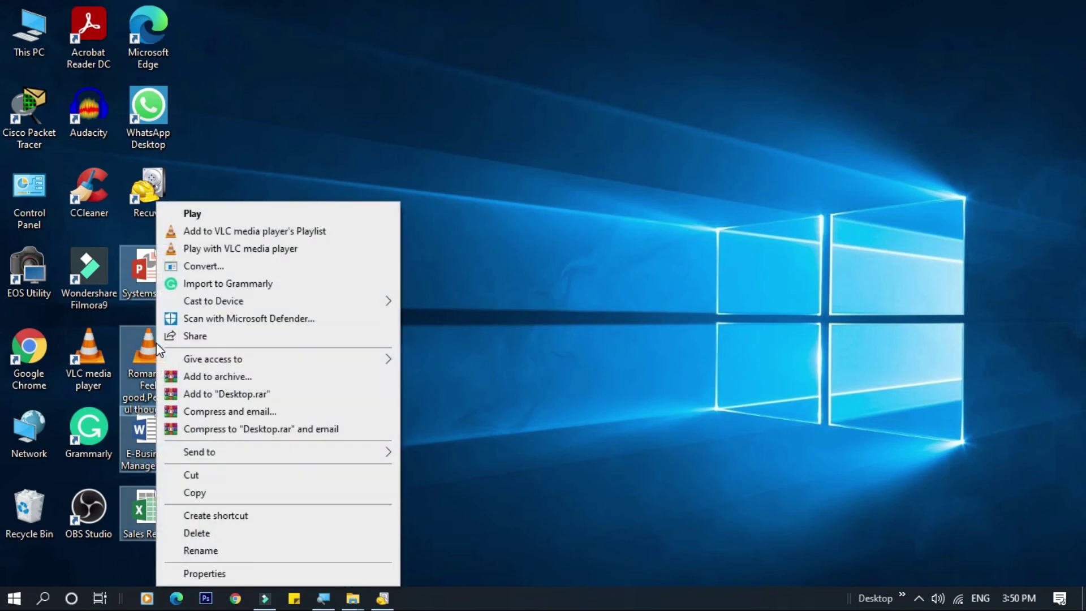
click(210, 492)
double_click(27, 22)
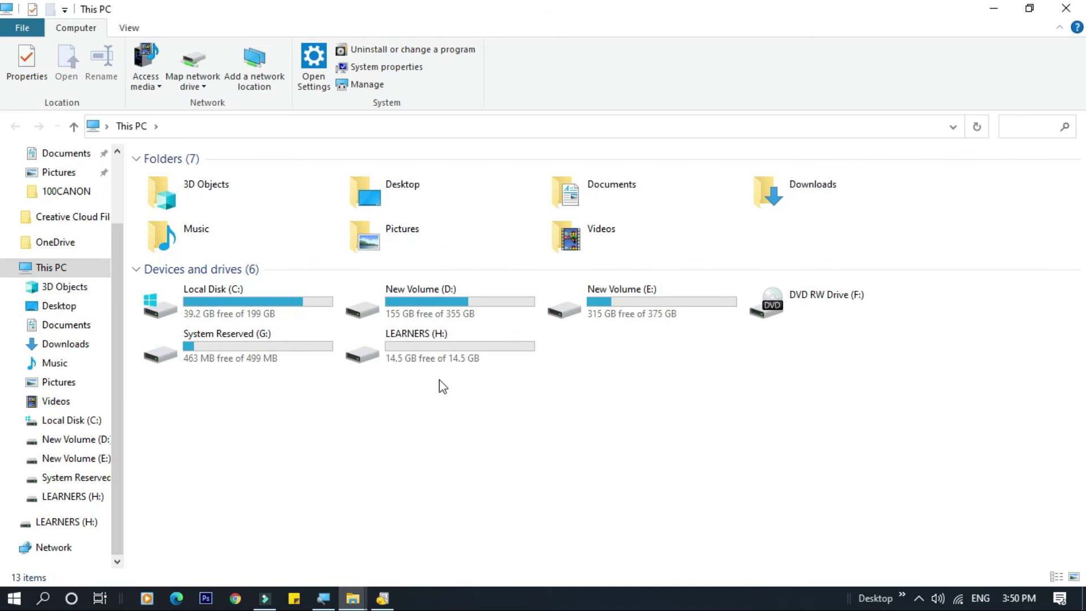
double_click(434, 360)
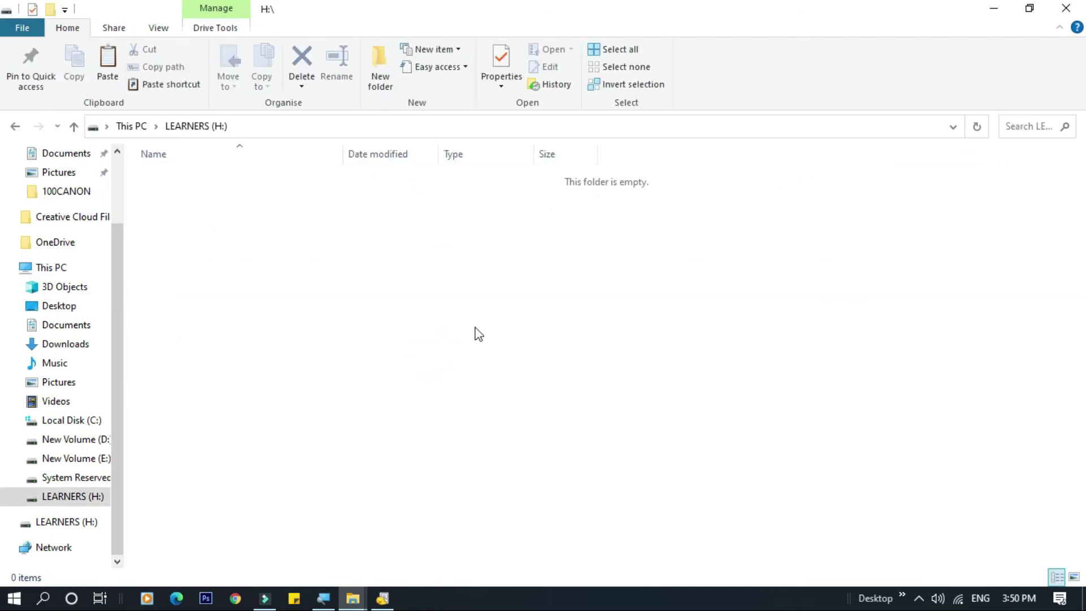
right_click(462, 311)
click(511, 423)
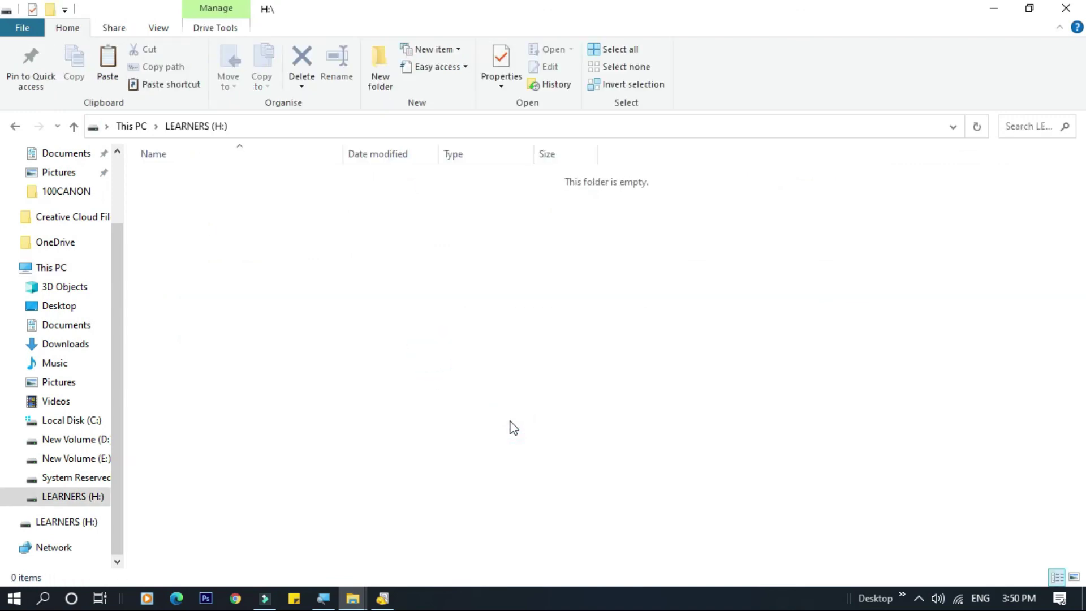